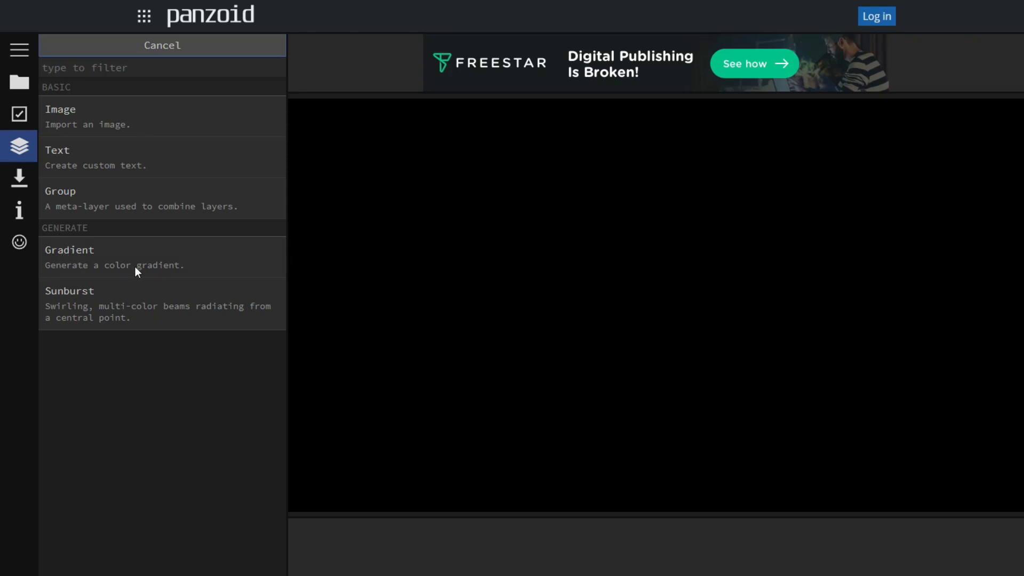
Add a Gradient layer and randomize its settings until it is a linear purple-to-turquoise gradient at a 300 angle
click(82, 260)
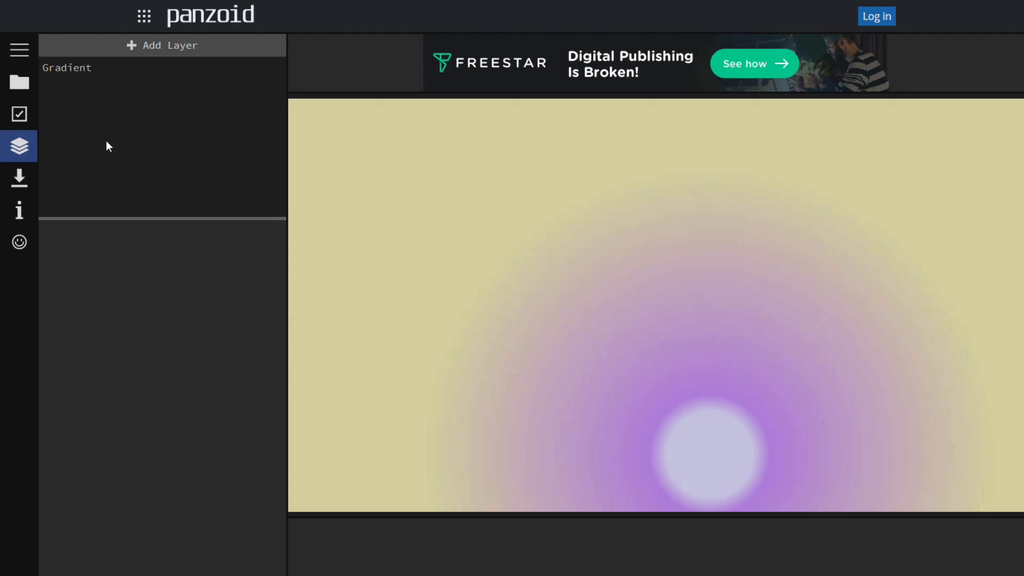
click(76, 69)
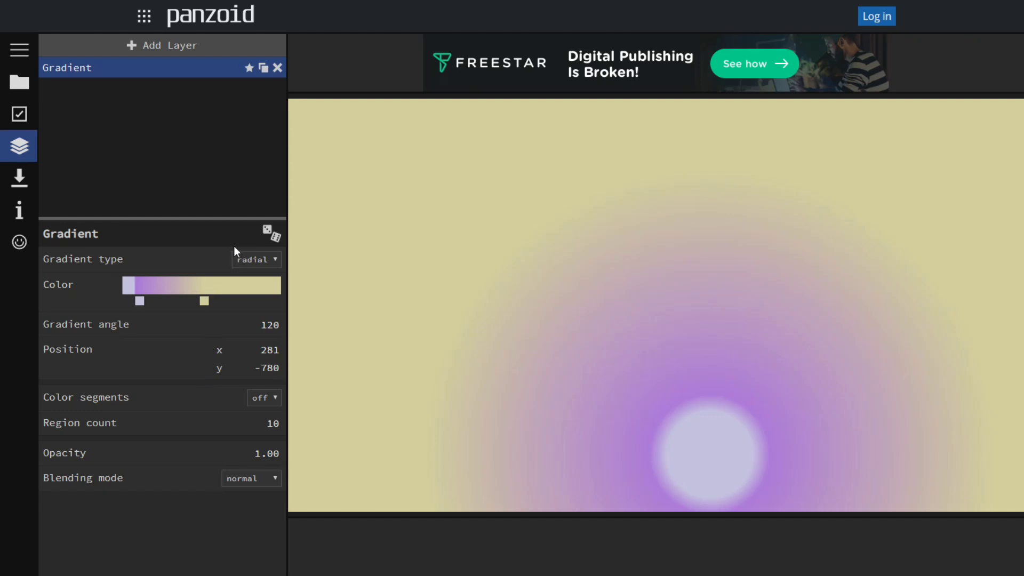
click(268, 232)
click(270, 233)
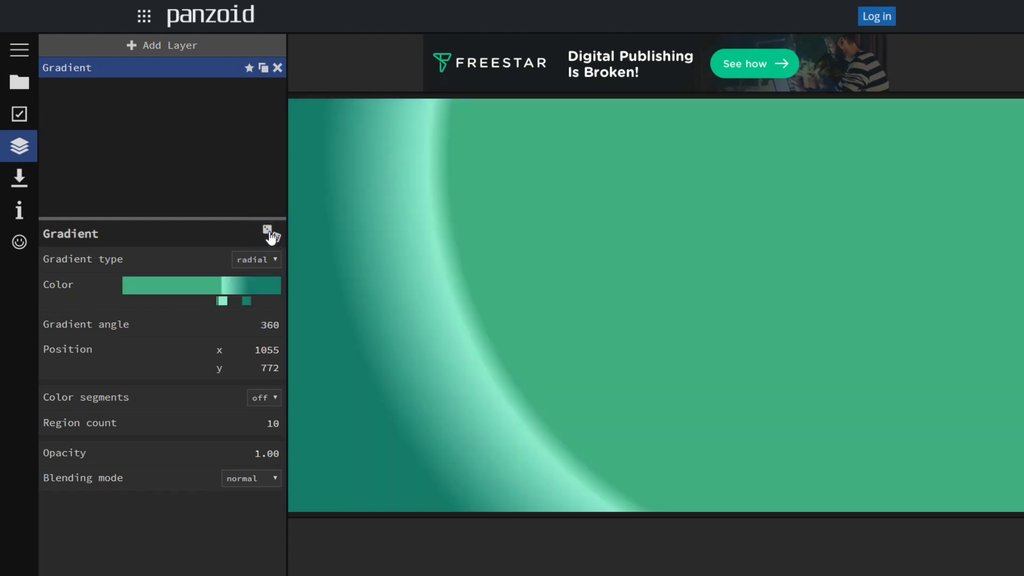
click(270, 234)
click(271, 235)
click(273, 236)
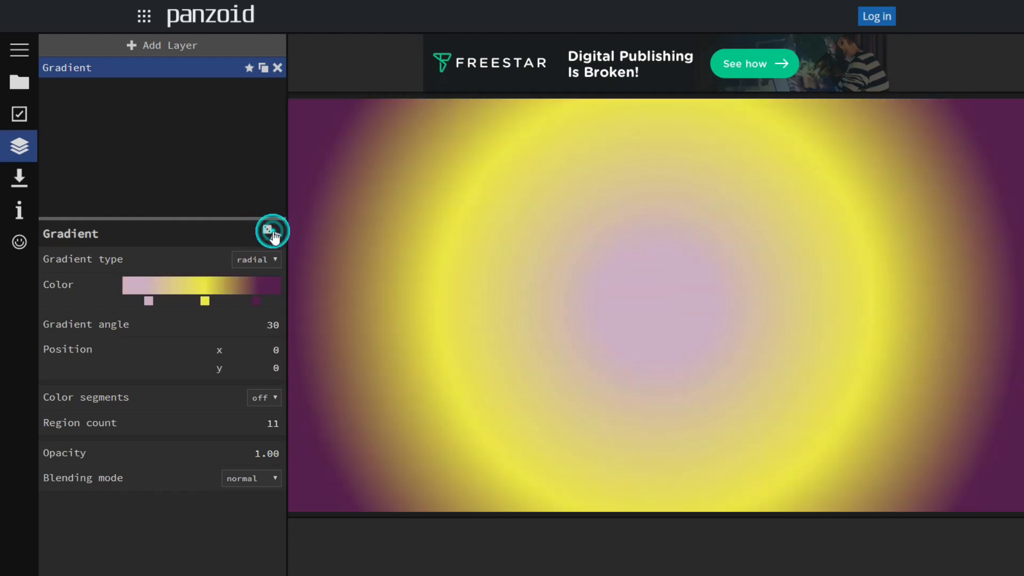
click(273, 236)
click(274, 237)
click(274, 237)
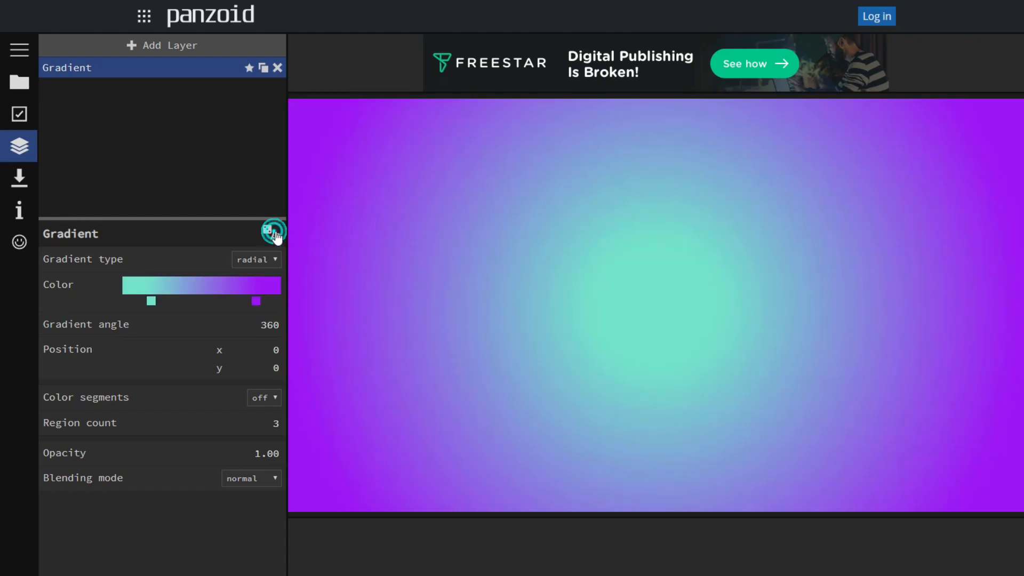
click(274, 237)
click(274, 236)
click(274, 237)
click(274, 237)
click(273, 237)
click(275, 237)
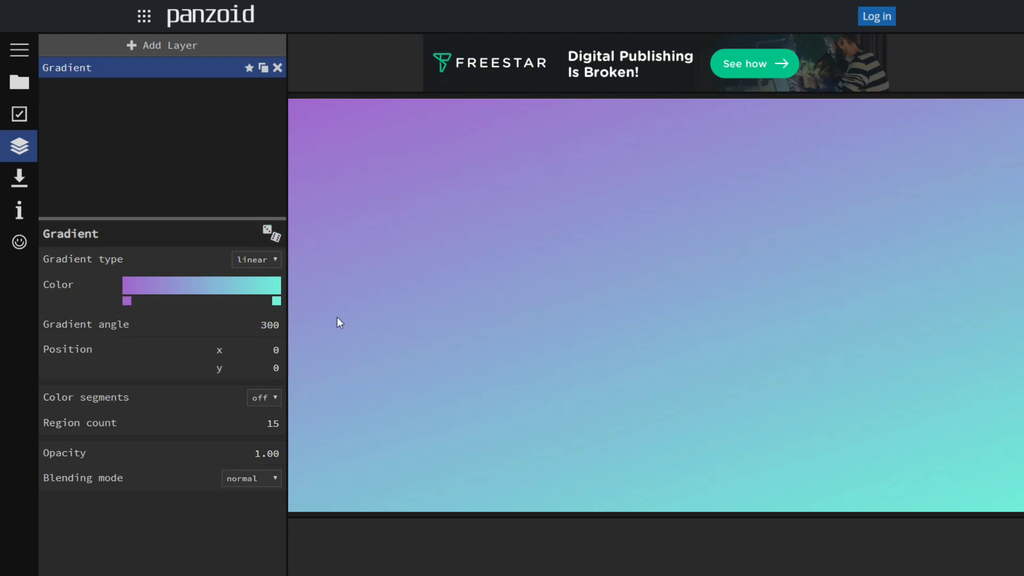
Change the gradient's turquoise end color to blue #1782c3
click(276, 301)
click(260, 321)
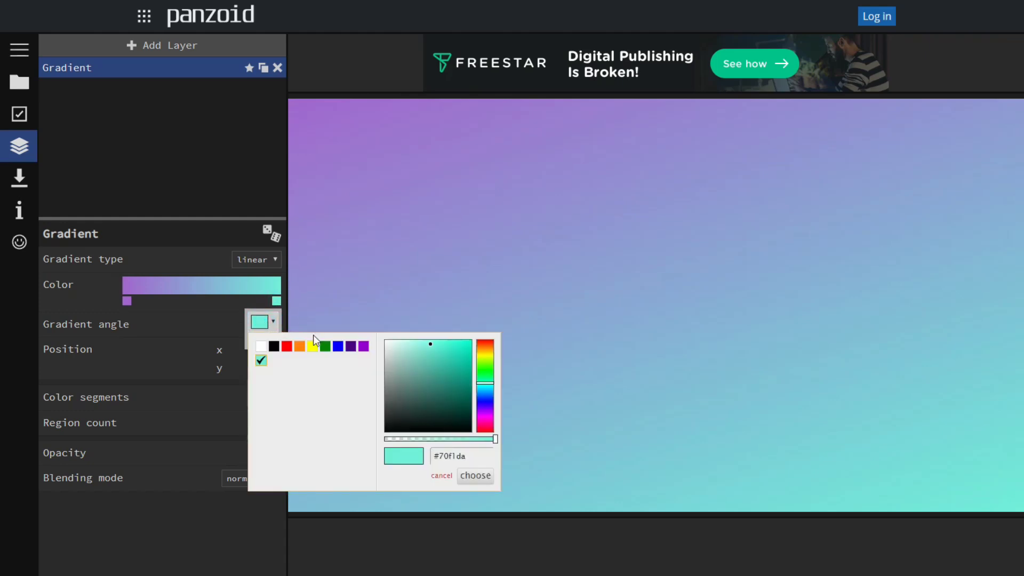
drag(491, 395, 484, 381)
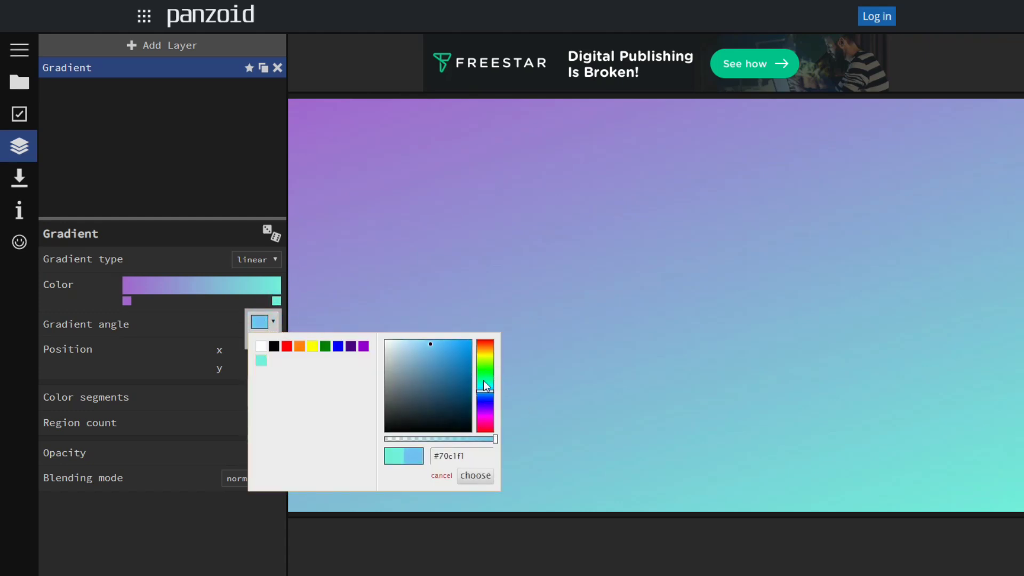
click(459, 351)
click(461, 361)
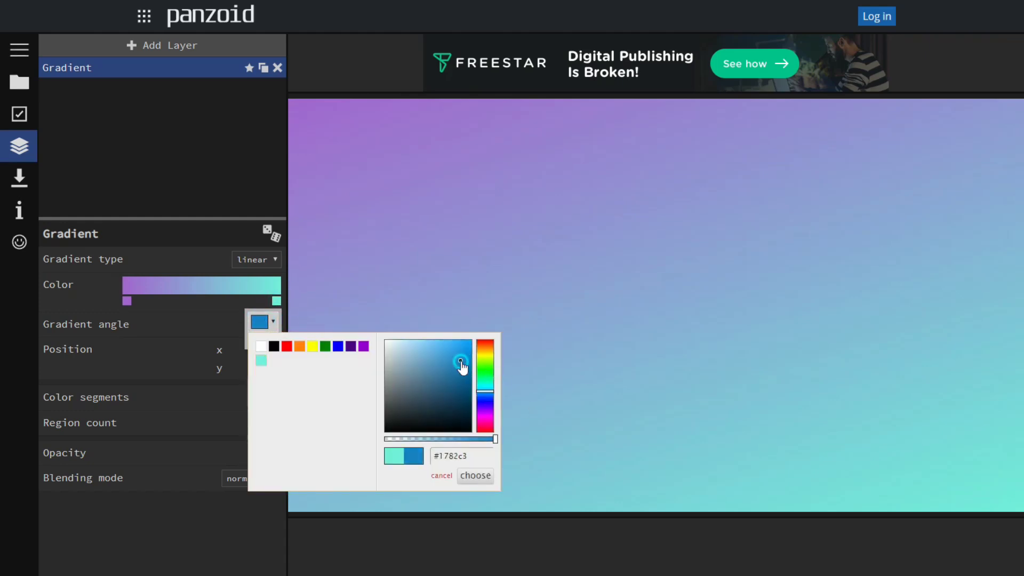
click(487, 482)
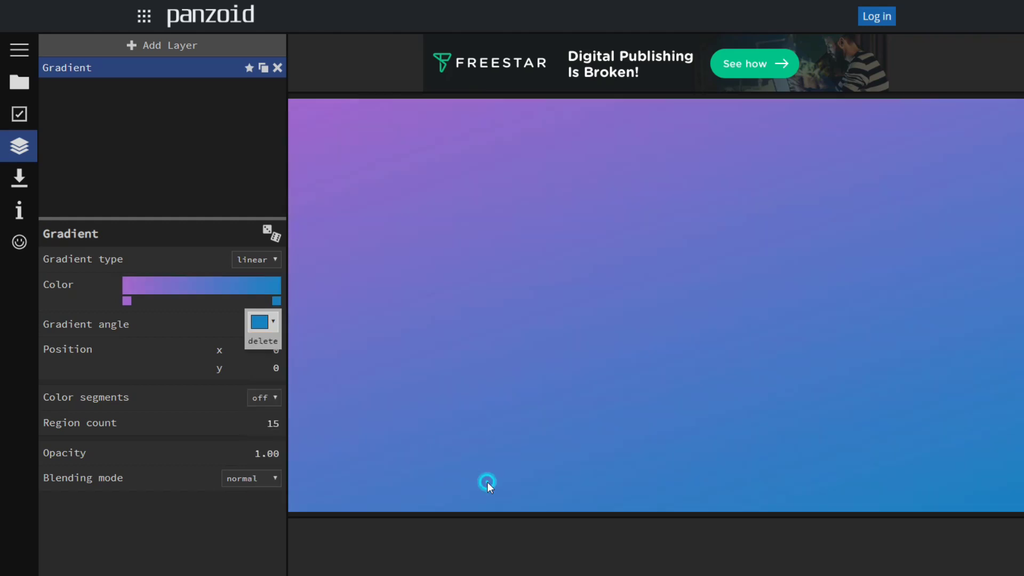
Change the gradient's purple start color to bright pink and set the gradient angle to 318
click(127, 302)
click(137, 321)
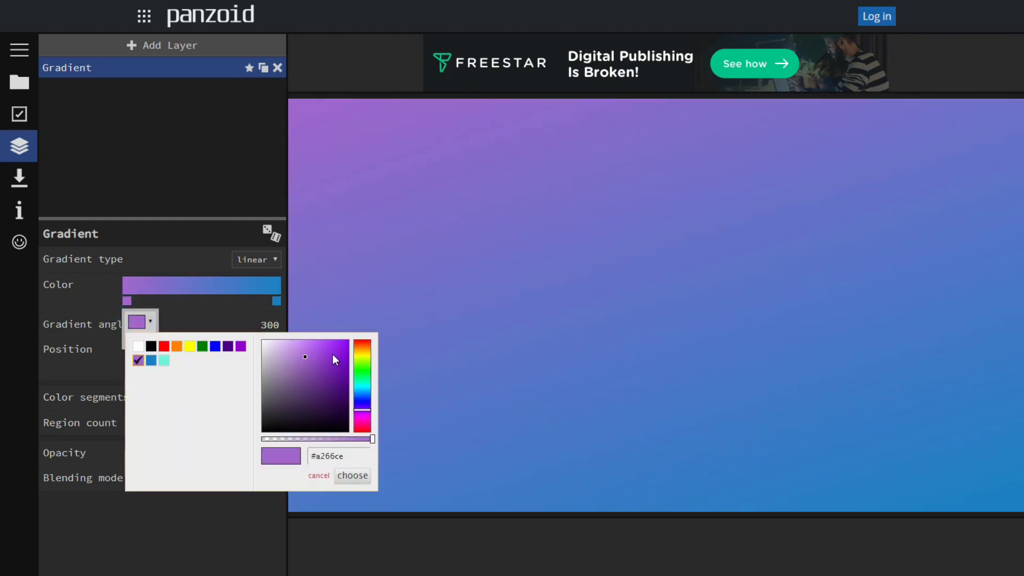
drag(368, 412, 369, 421)
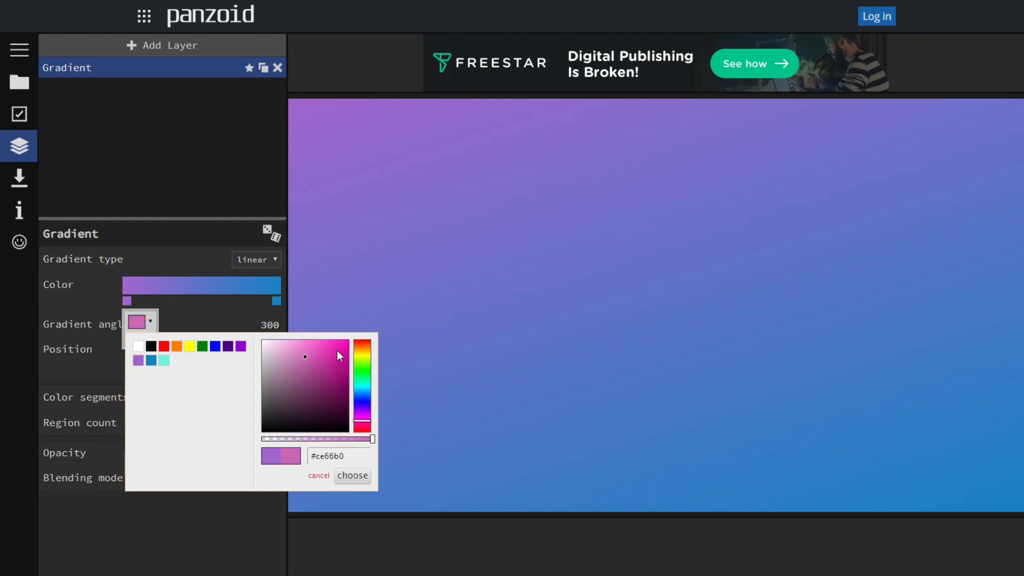
click(337, 350)
click(352, 476)
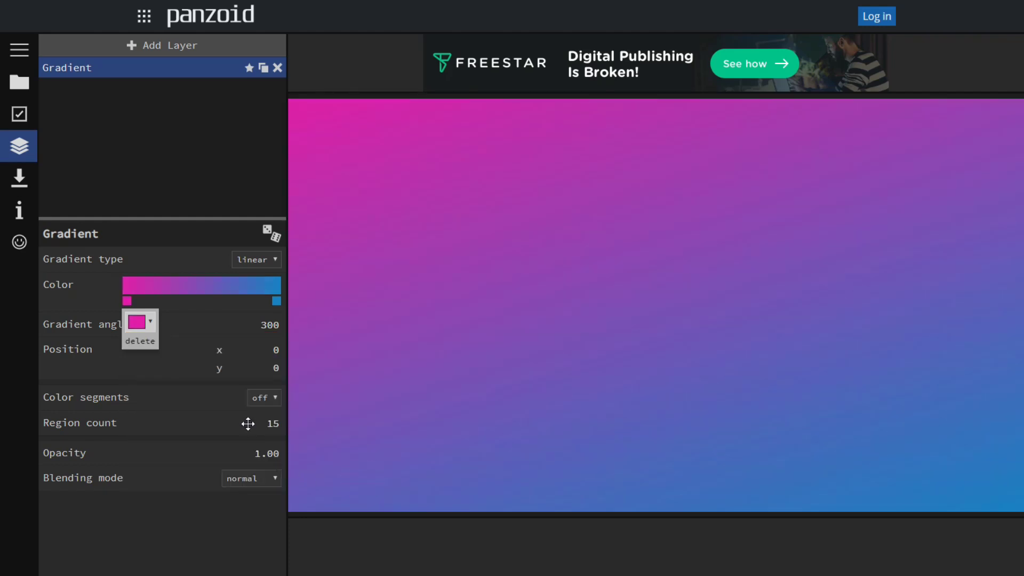
click(184, 376)
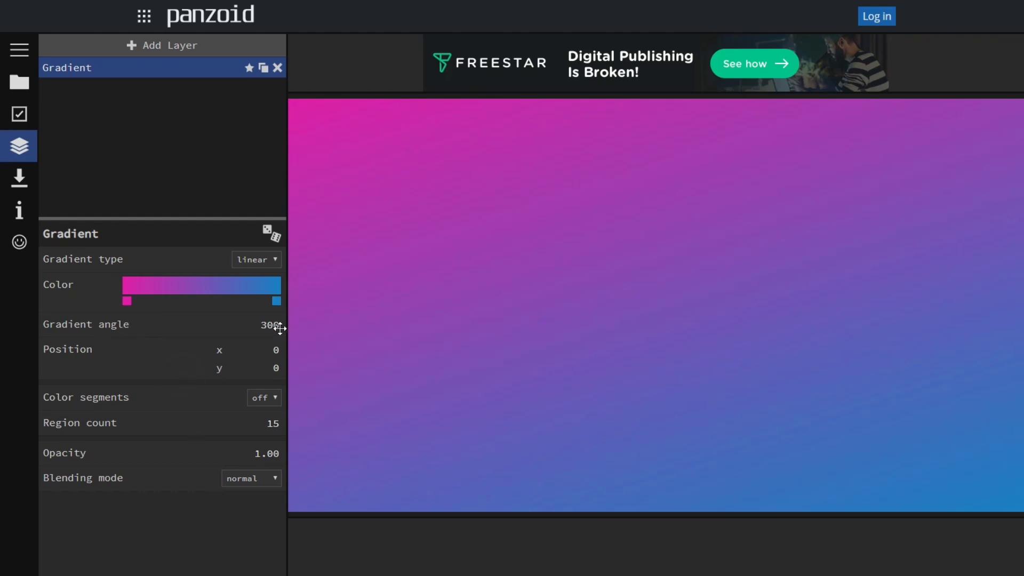
drag(271, 325, 407, 348)
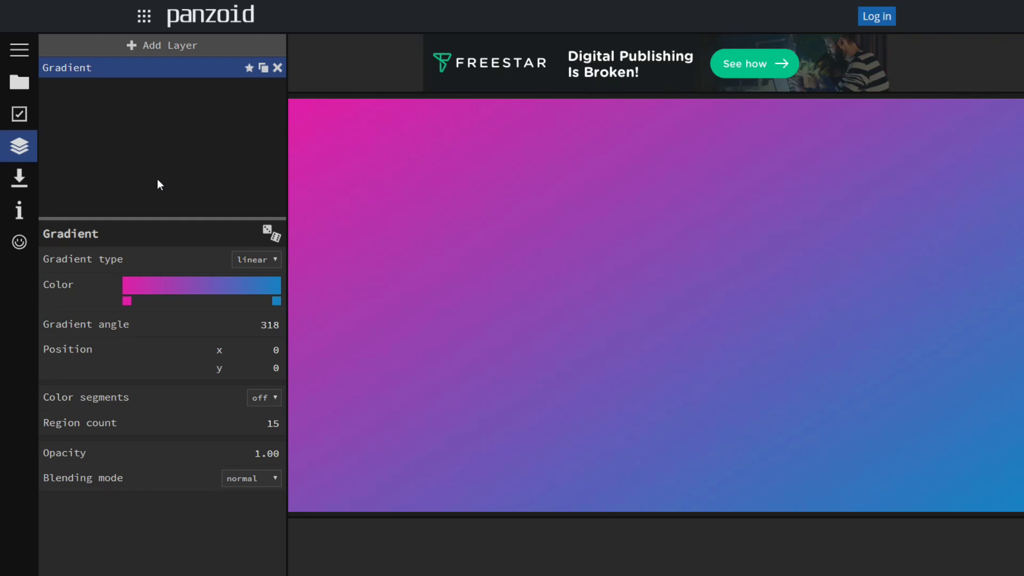
Render the background as a jpg at quality 1.00 and download the image
click(18, 180)
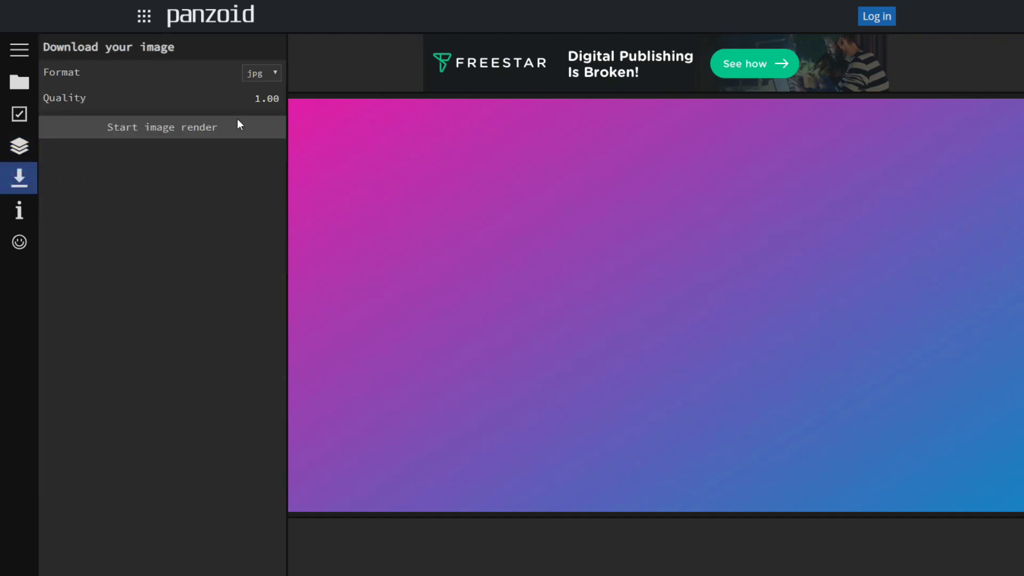
click(269, 73)
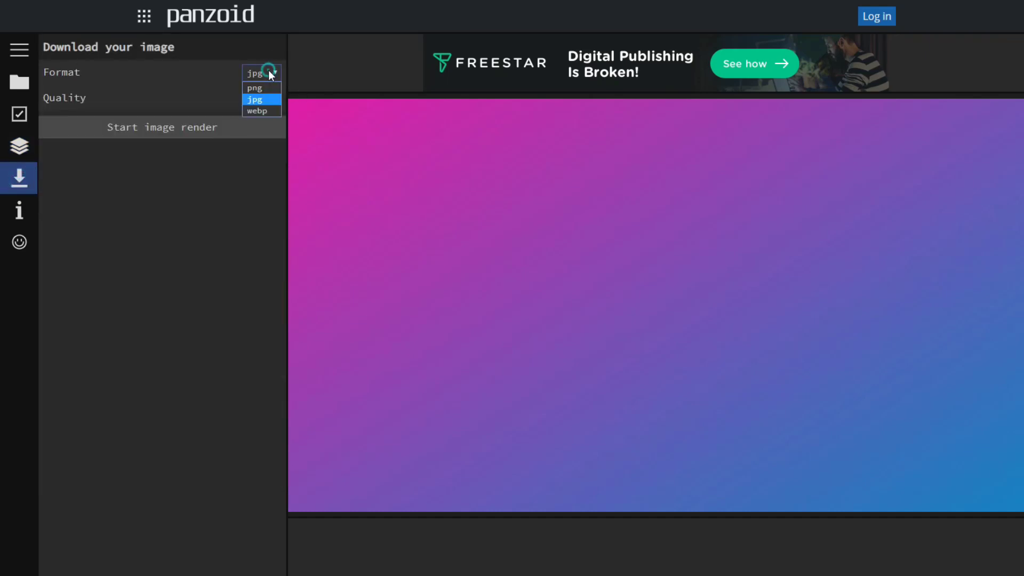
click(255, 101)
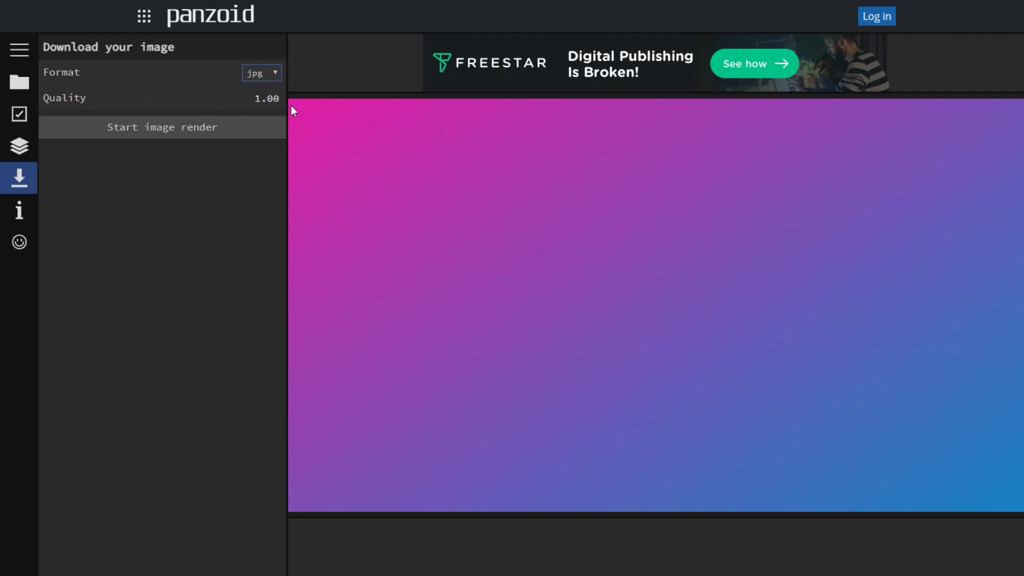
drag(274, 99, 249, 101)
drag(270, 100, 354, 107)
click(148, 130)
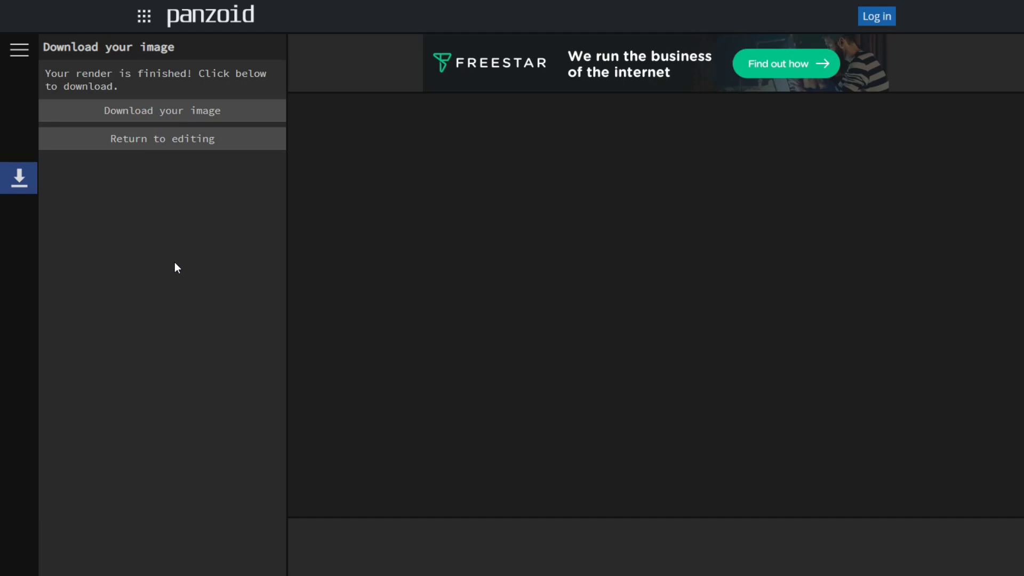
click(141, 114)
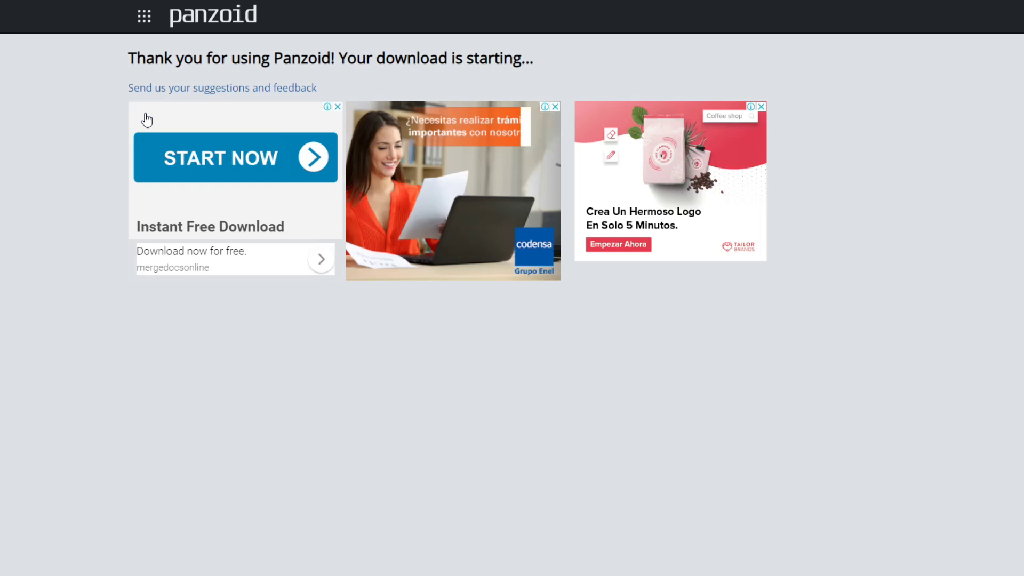
Switch to File Explorer's Downloads folder, view the downloaded backgrounder image, and close the viewer
key(Escape)
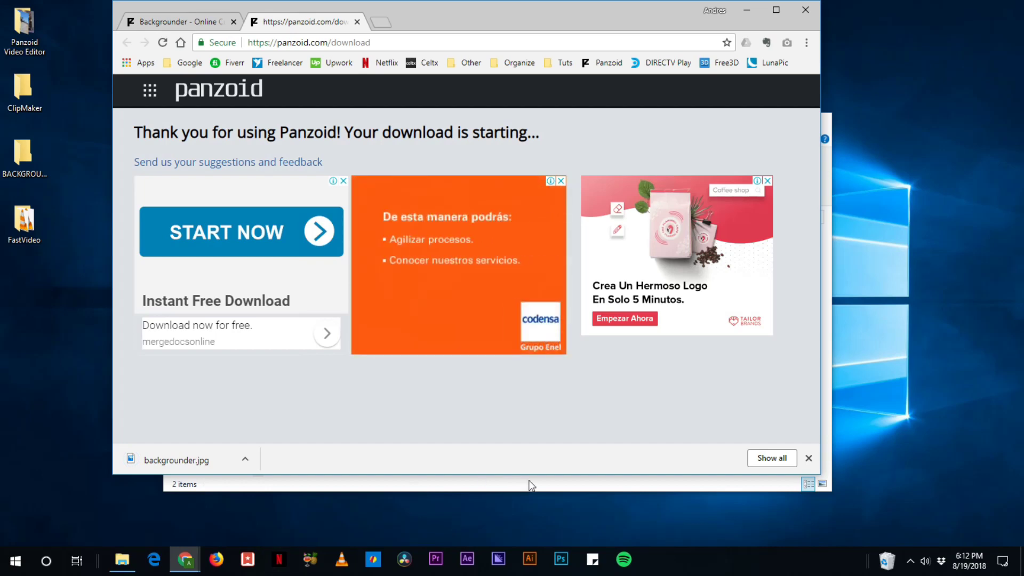
click(126, 559)
click(327, 274)
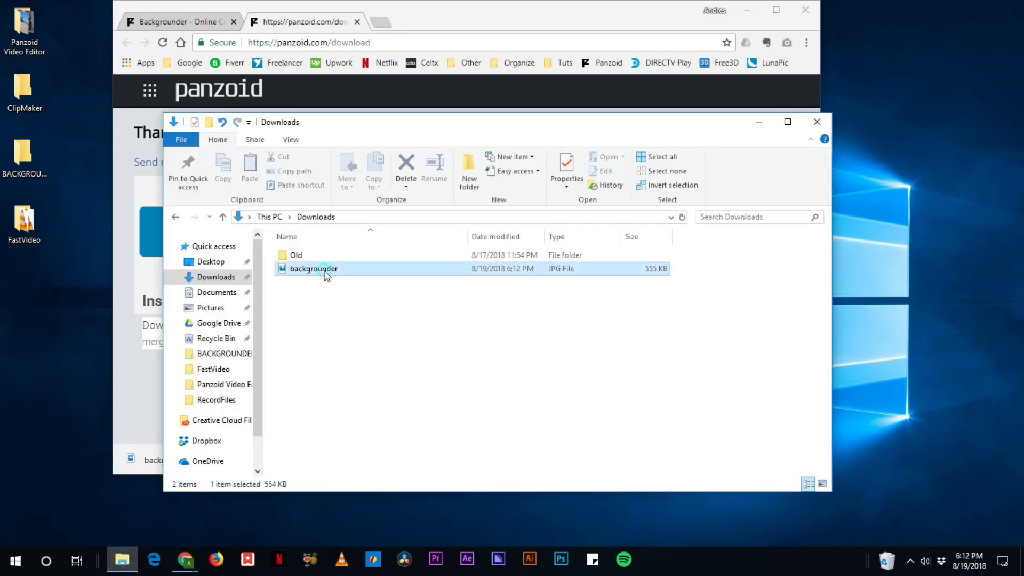
double_click(326, 274)
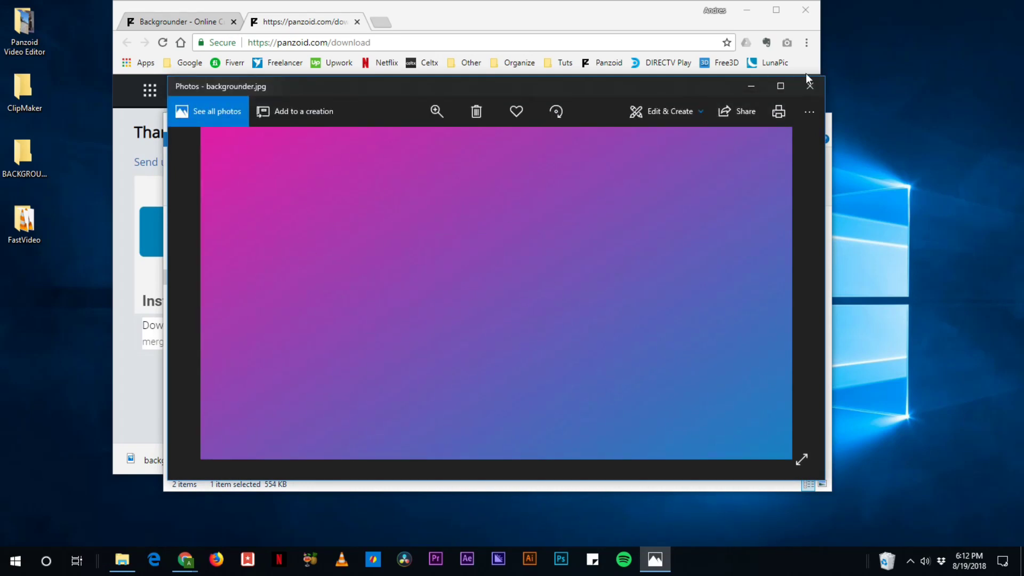
click(810, 87)
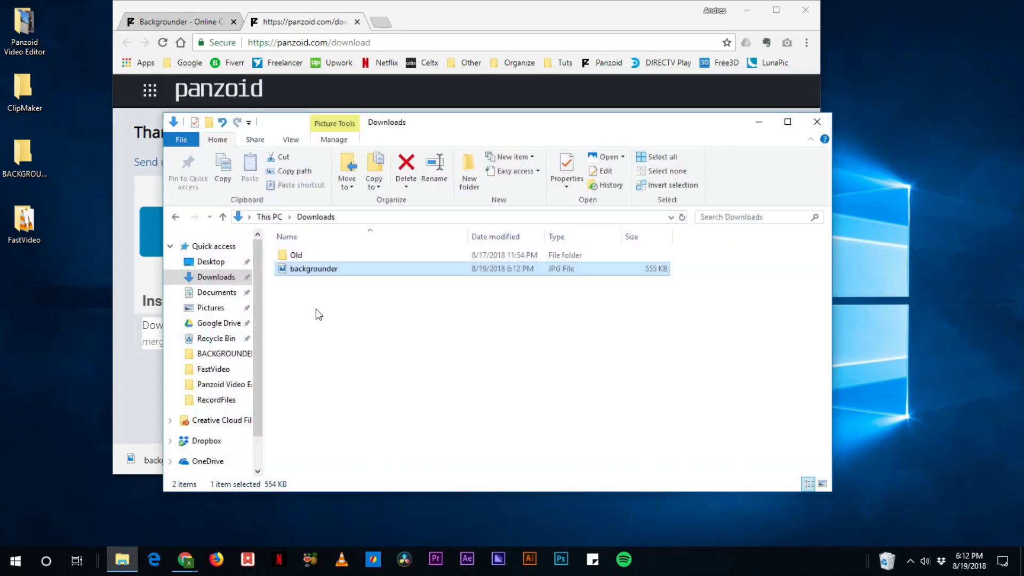
Rename the backgrounder image to "background intro n outro" and move it into the BACKGROUNDER folder on the desktop
click(305, 272)
click(353, 268)
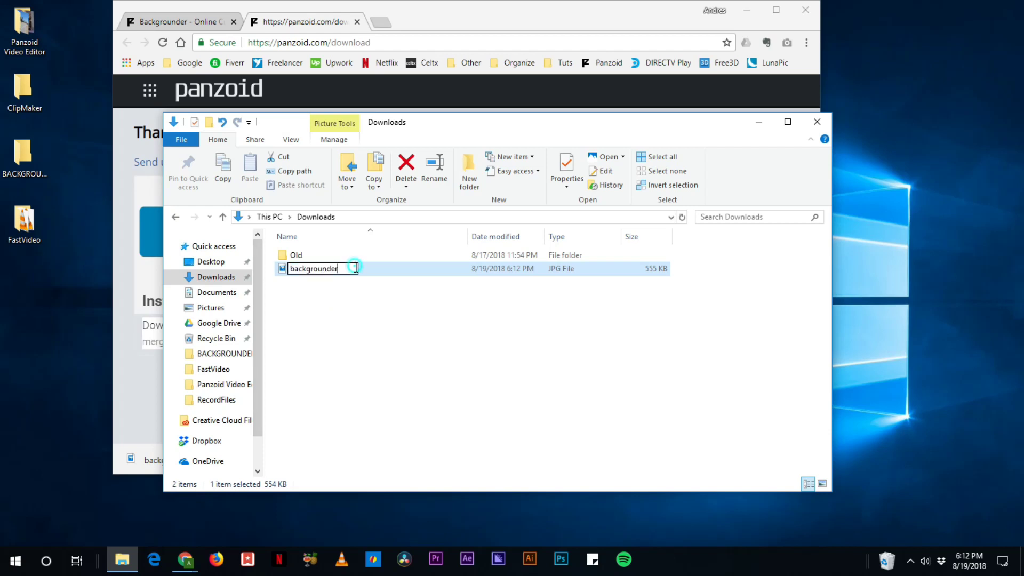
drag(344, 270, 331, 270)
key(BackSpace)
text(intro)
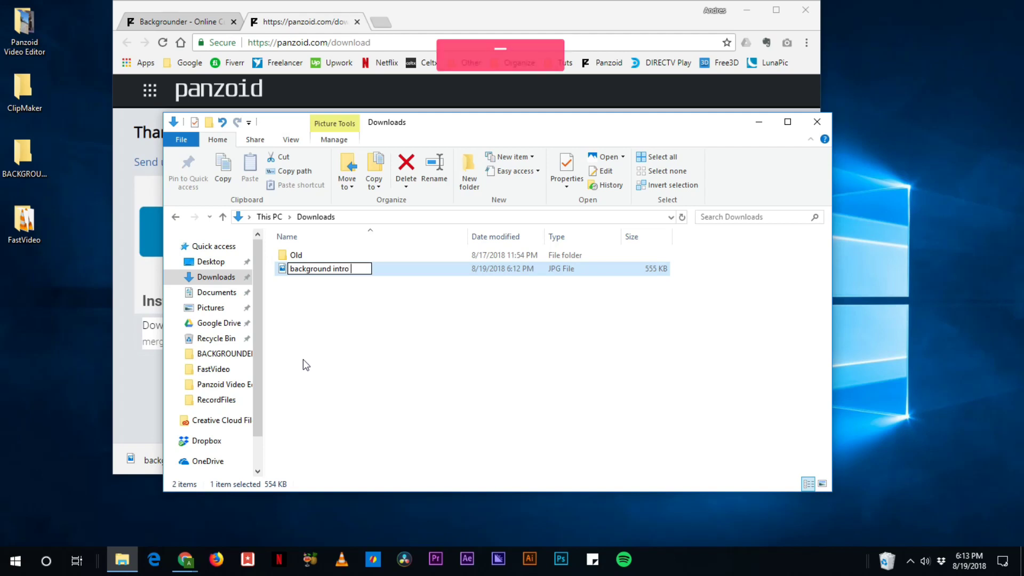
text( n o)
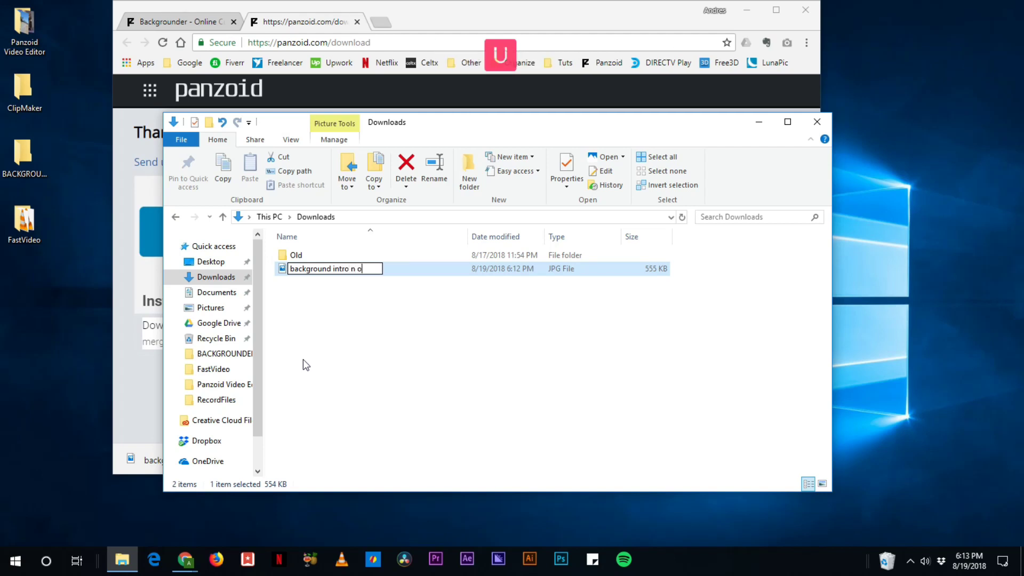
text(utro)
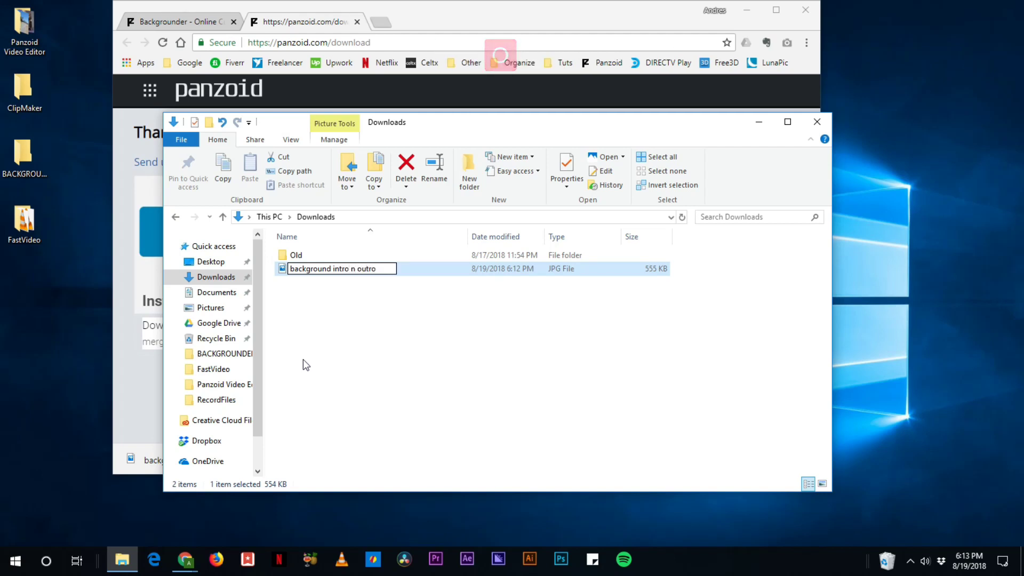
key(Return)
drag(319, 269, 24, 156)
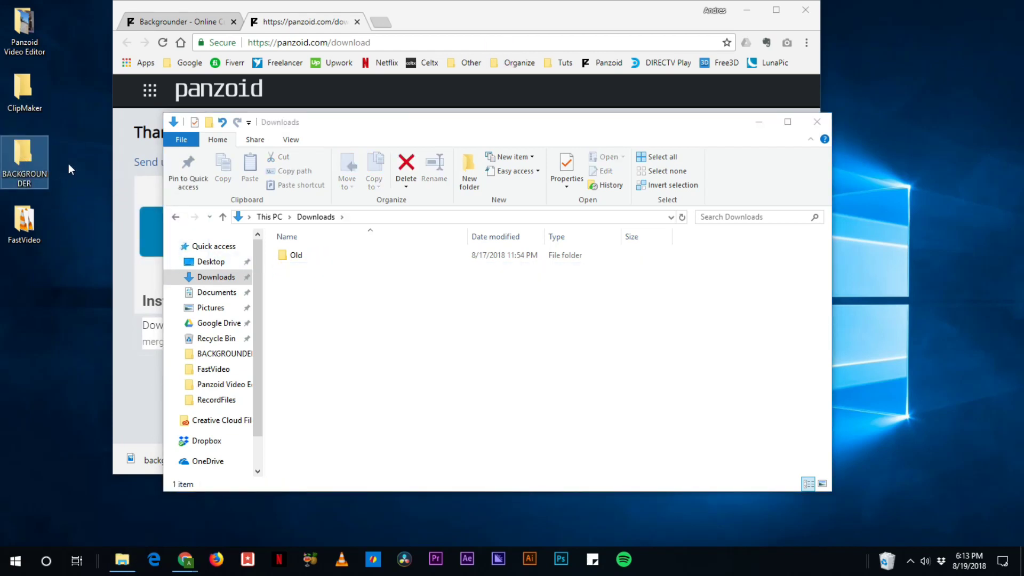
Switch back to Panzoid in the browser, close the download page, and start a new Backgrounder project, discarding the current one
click(525, 20)
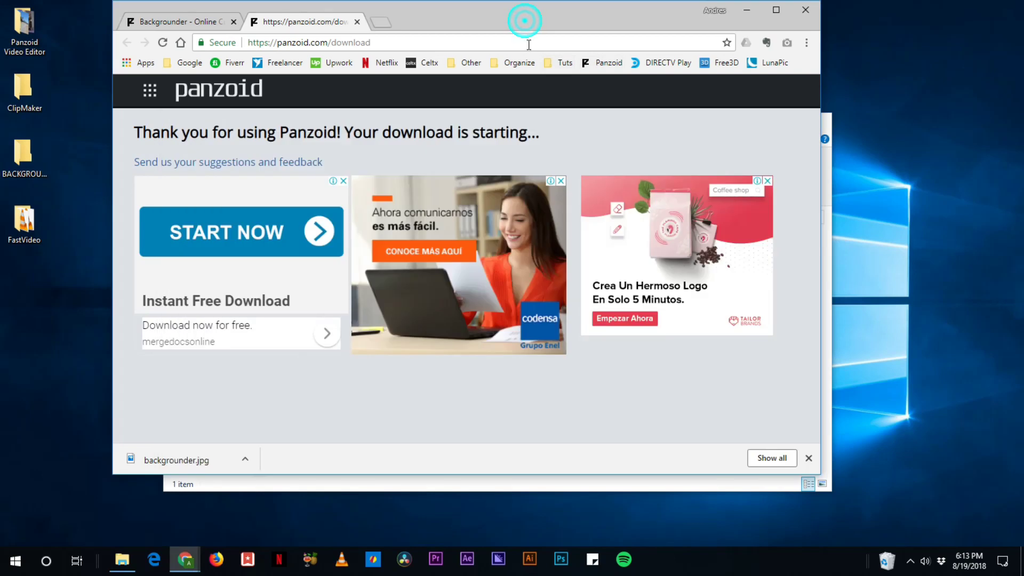
click(356, 22)
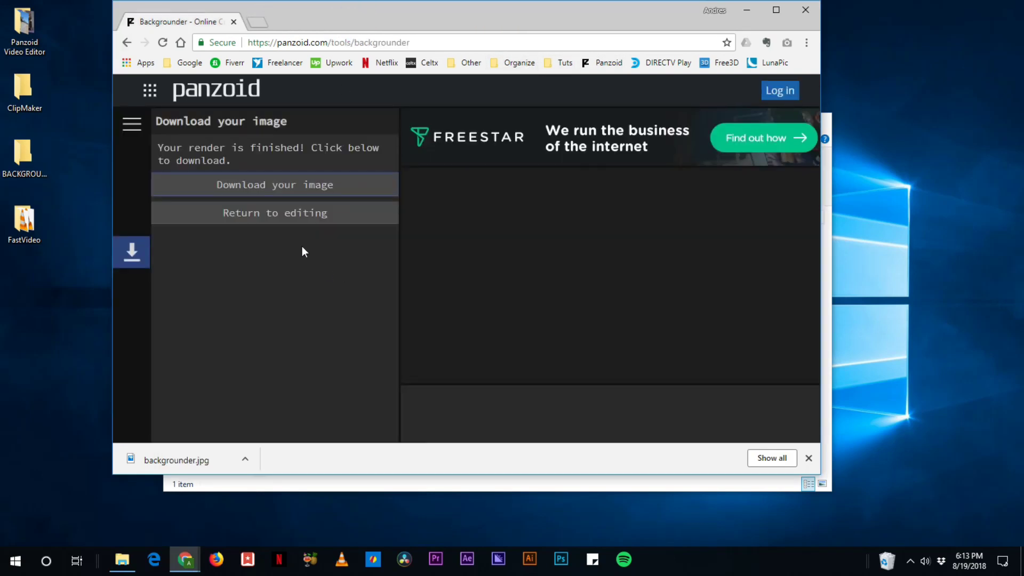
click(296, 210)
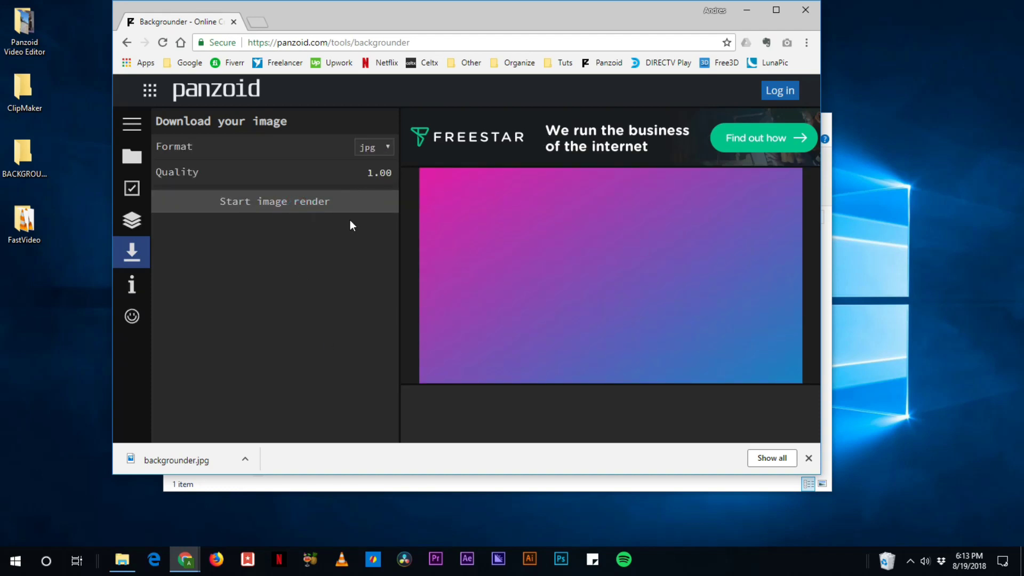
click(133, 155)
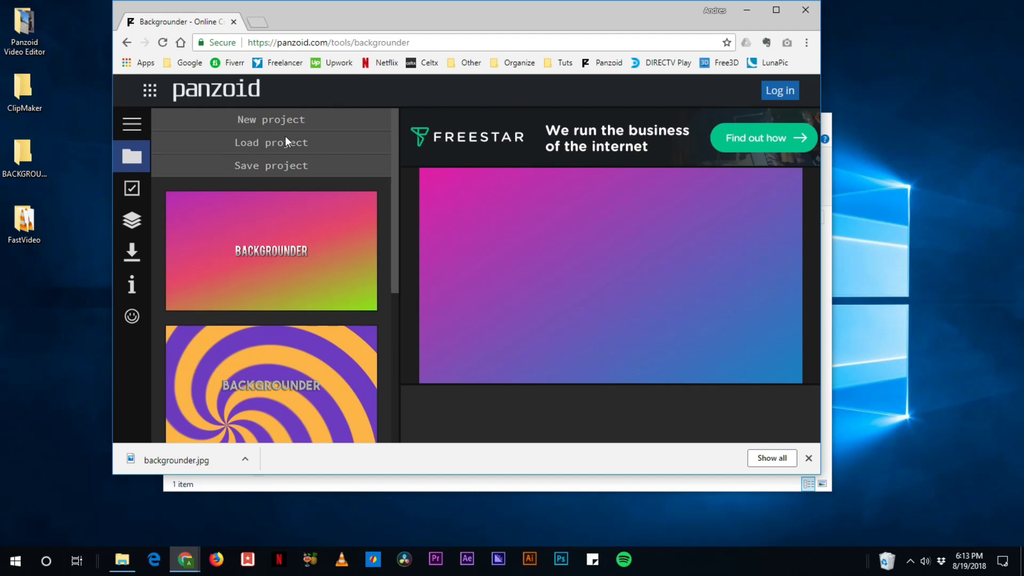
click(272, 120)
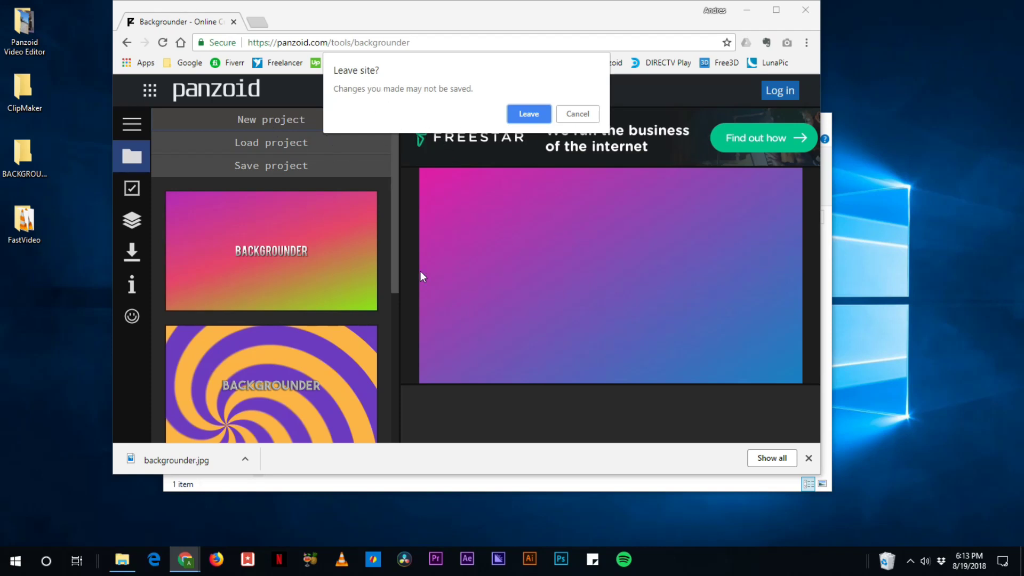
click(528, 115)
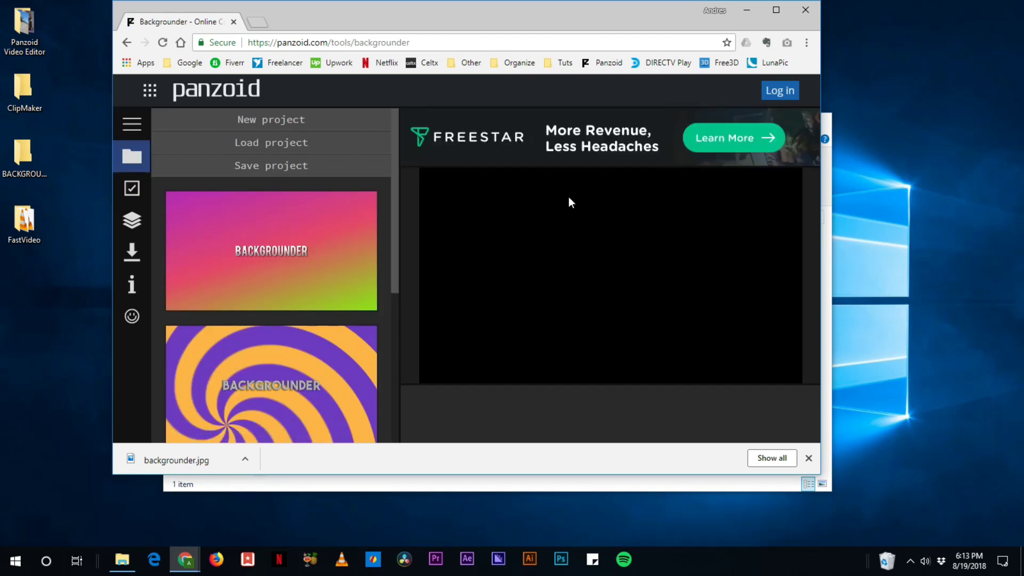
Set the new project's preset type to YouTube Video Thumbnail
click(134, 192)
click(313, 151)
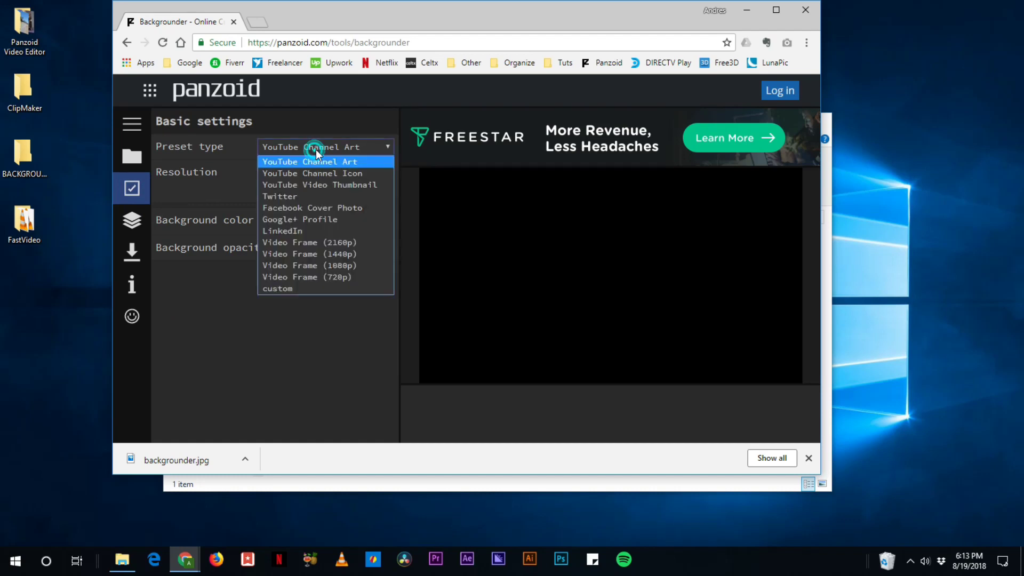
click(290, 185)
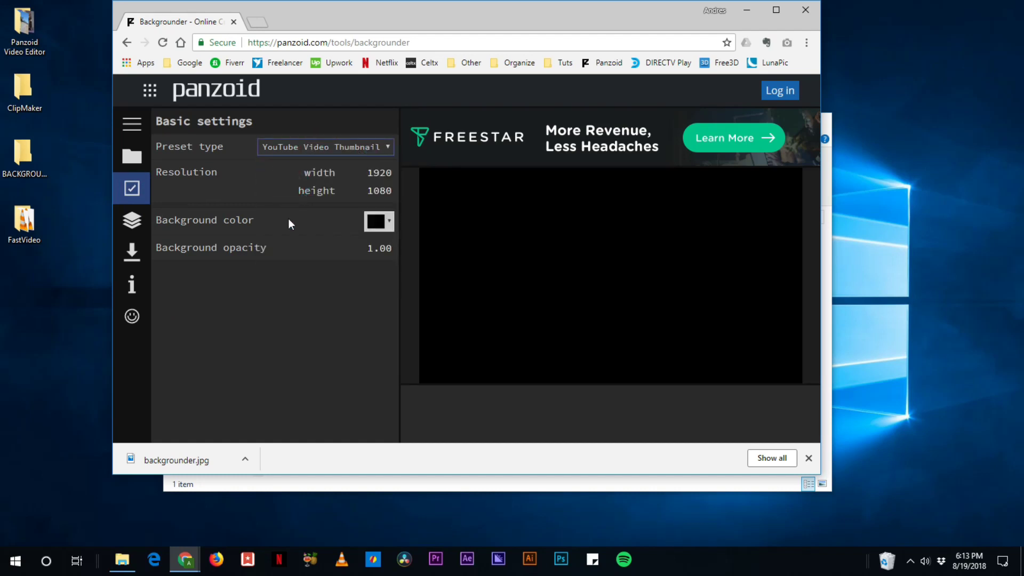
Add a Sunburst layer to the project
click(138, 219)
click(281, 117)
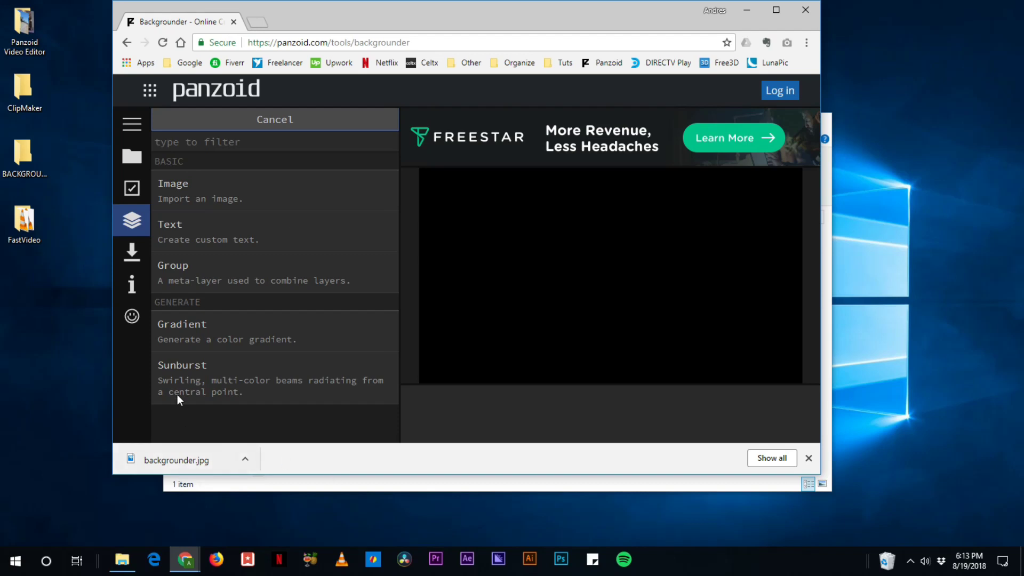
click(191, 367)
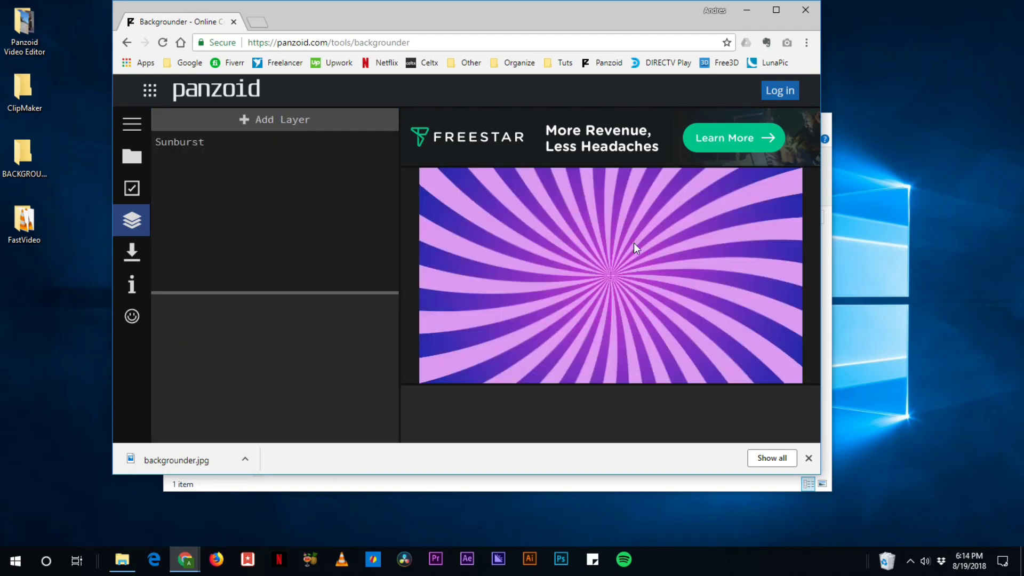
Randomize the Sunburst layer's colors and pattern repeatedly until a suitable combination comes up
click(194, 142)
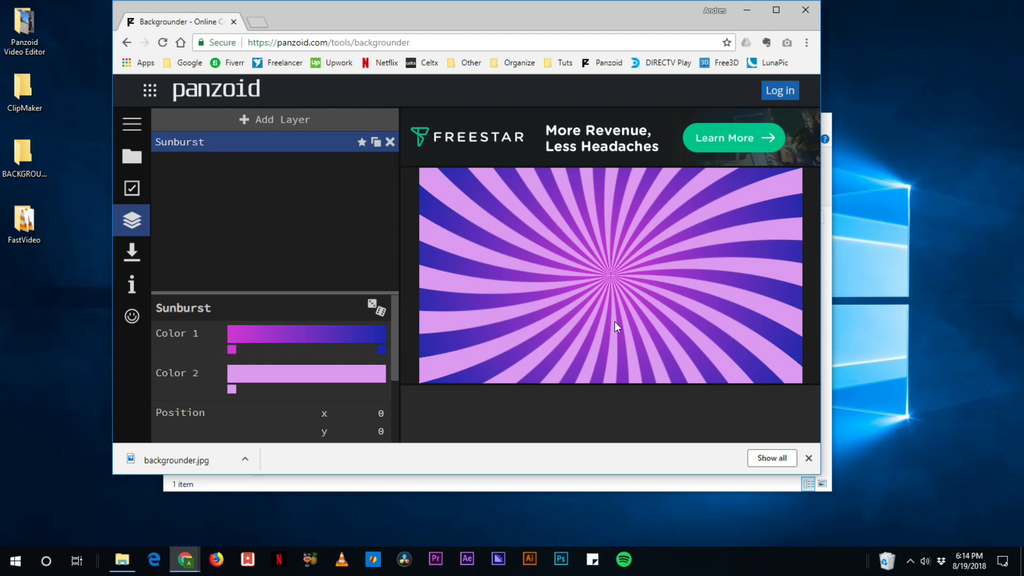
click(374, 312)
click(375, 311)
click(376, 311)
click(377, 312)
click(376, 311)
click(376, 312)
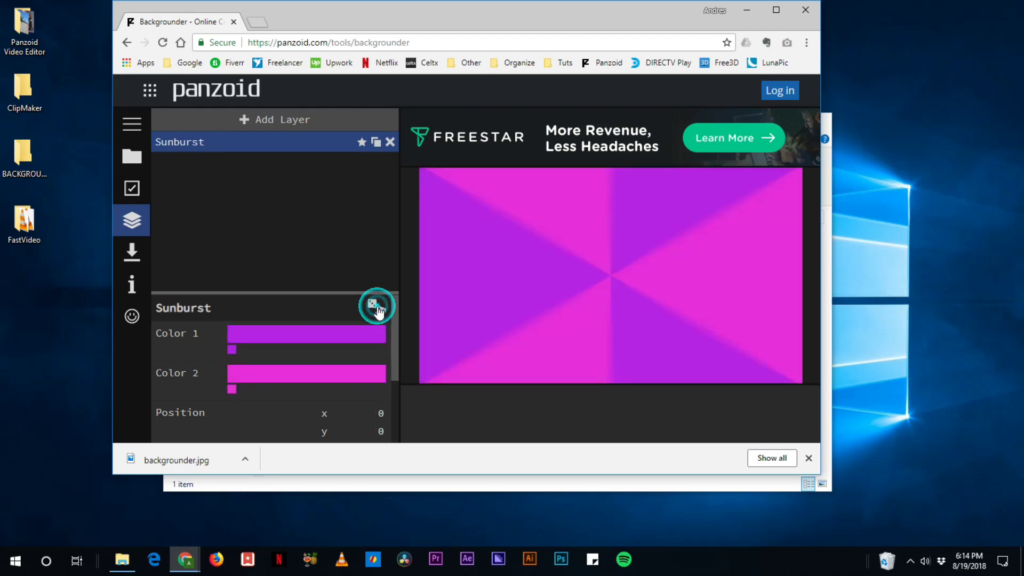
click(377, 311)
click(378, 311)
click(380, 312)
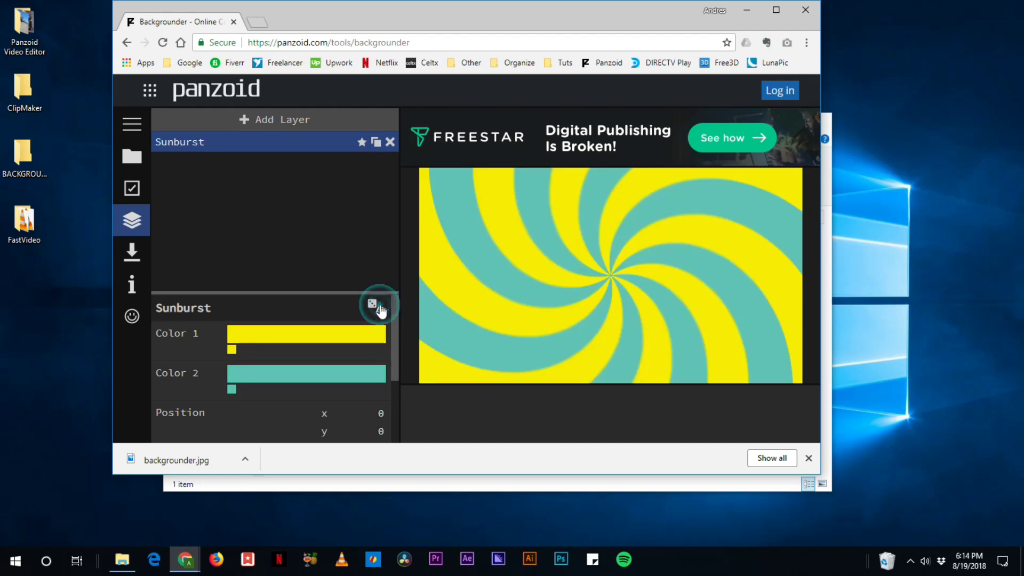
click(379, 311)
click(379, 311)
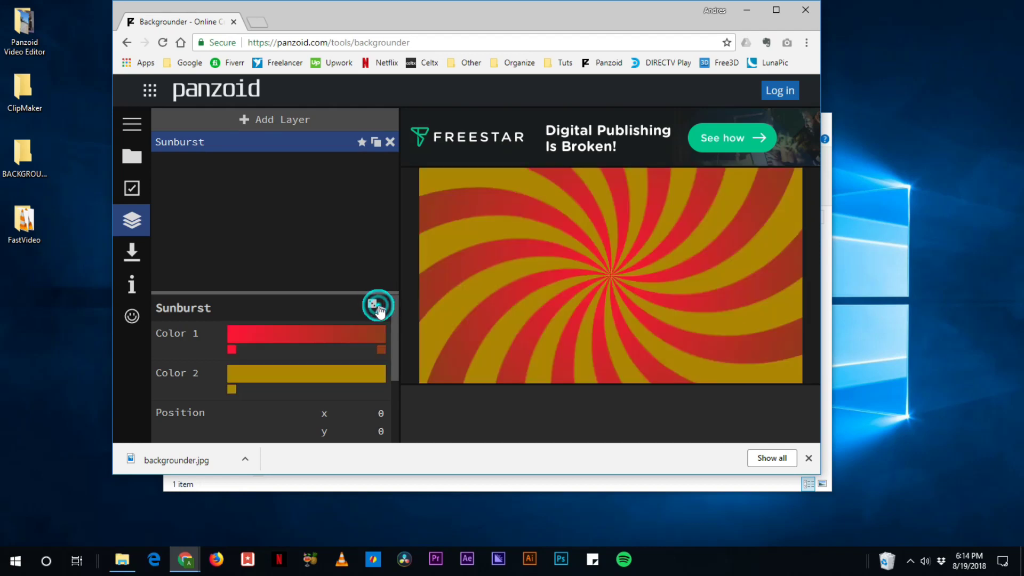
click(379, 312)
click(379, 311)
click(379, 311)
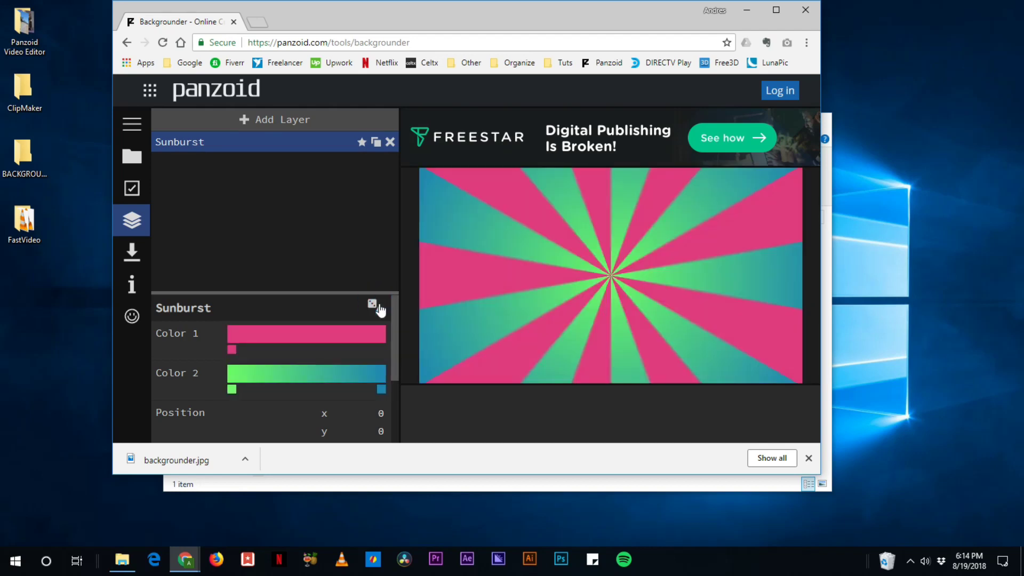
click(380, 311)
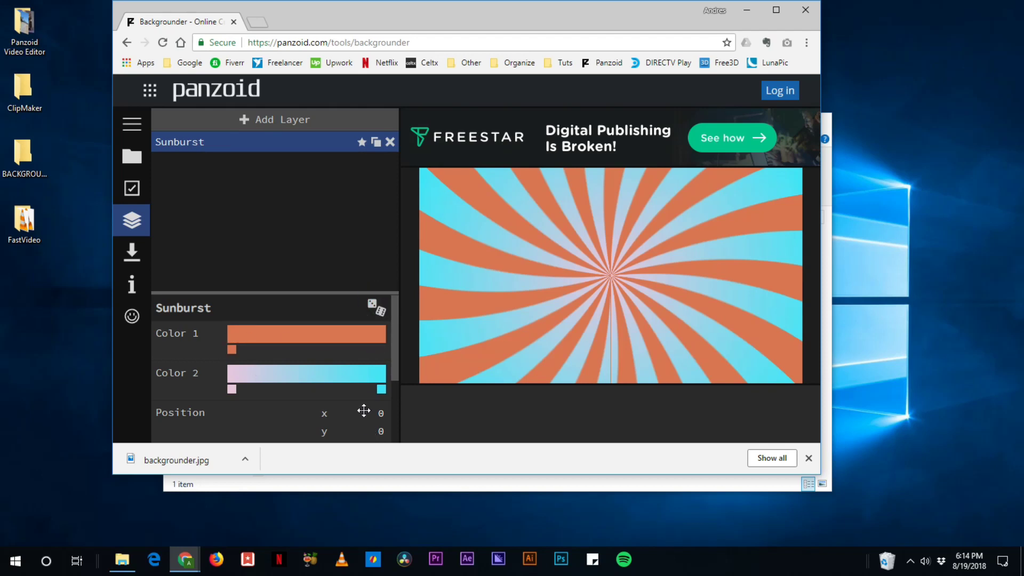
Change the sunburst's Color 1 to the blue #1183d4
click(232, 348)
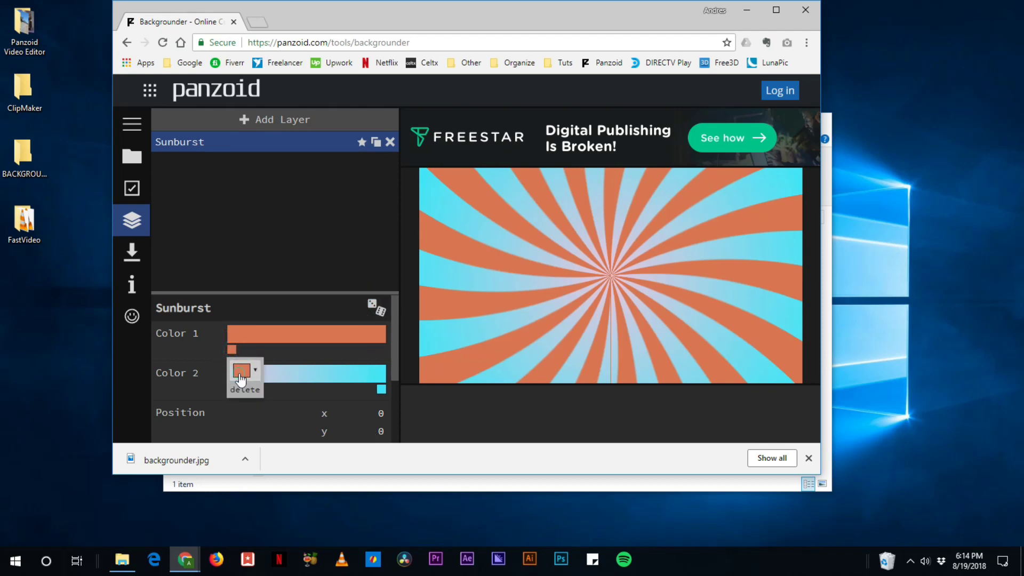
click(242, 370)
mouse_move(475, 282)
mouse_down()
mouse_move(474, 252)
mouse_move(473, 267)
mouse_up()
click(446, 227)
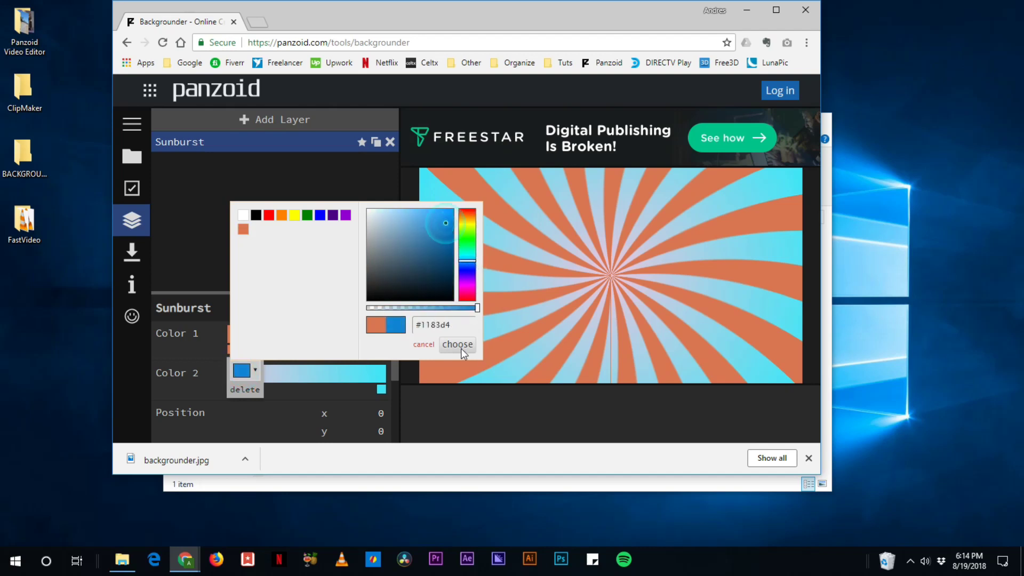
click(458, 344)
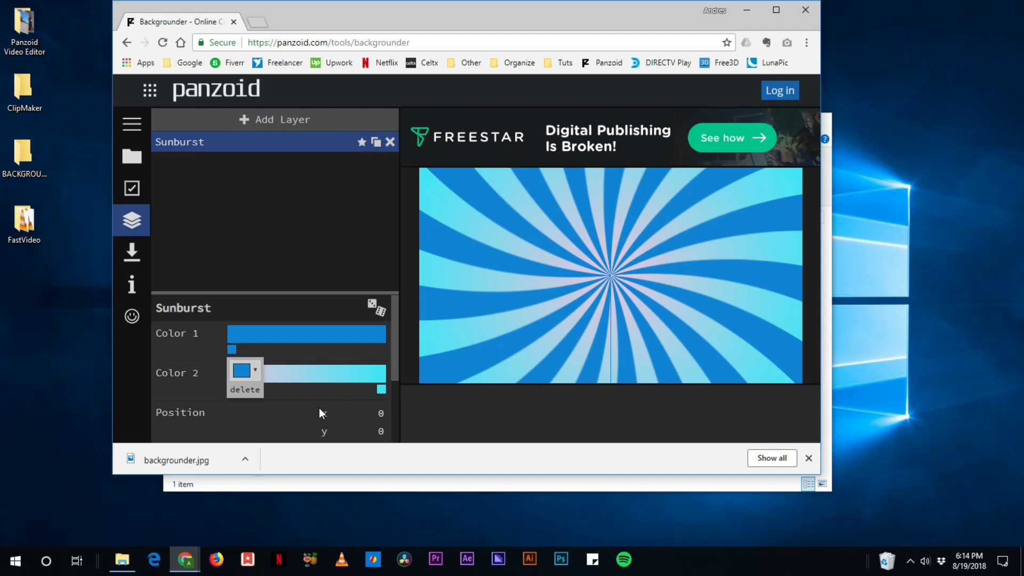
Set the sunburst's swirl to 0 so its rays are straight
scroll(321, 413, down, 2)
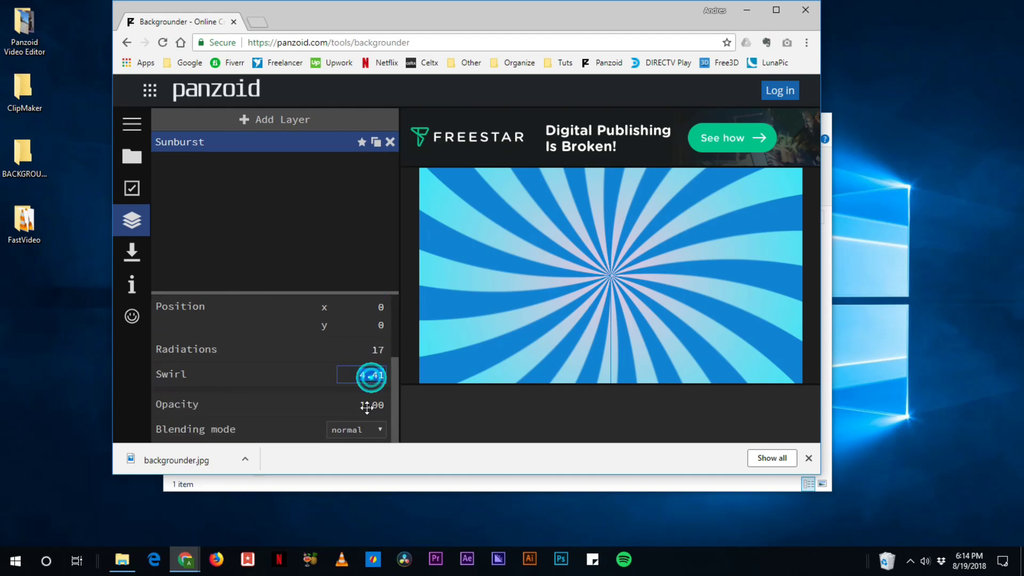
text(0)
key(Return)
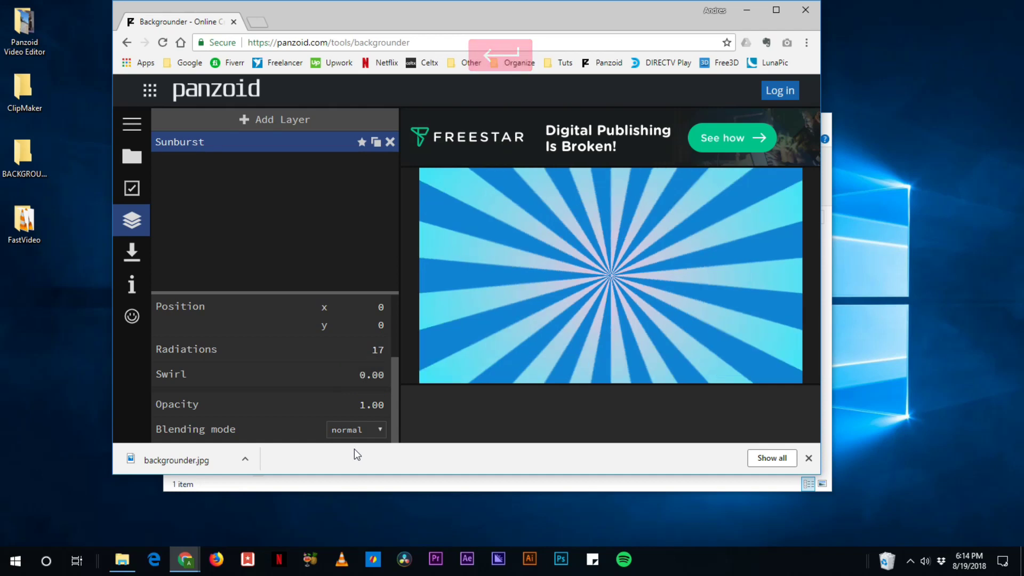
Move the sunburst's center to about x 482, y 580
scroll(328, 352, up, 1)
scroll(335, 379, down, 1)
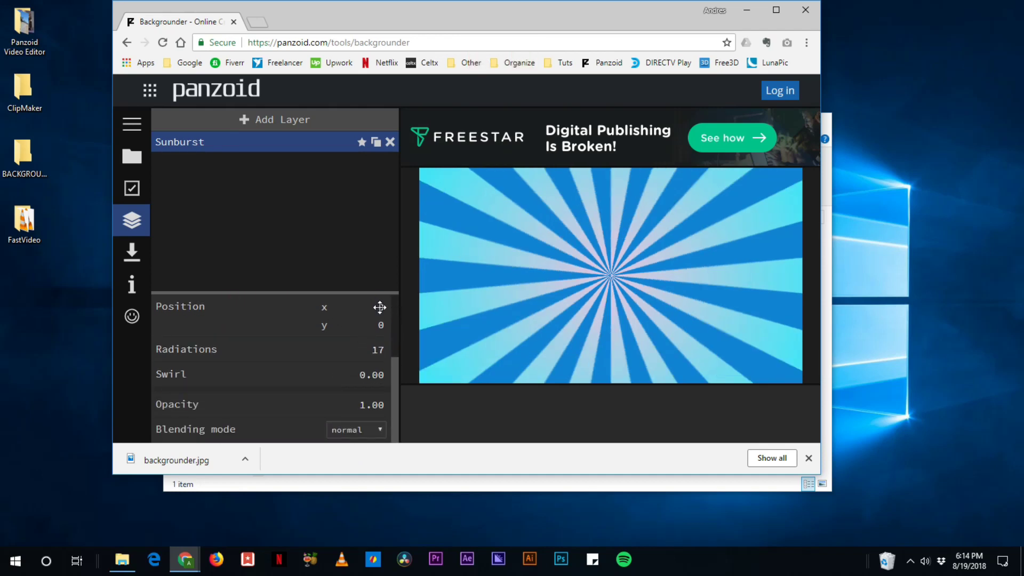
drag(380, 307, 466, 339)
drag(377, 308, 930, 293)
drag(371, 322, 779, 327)
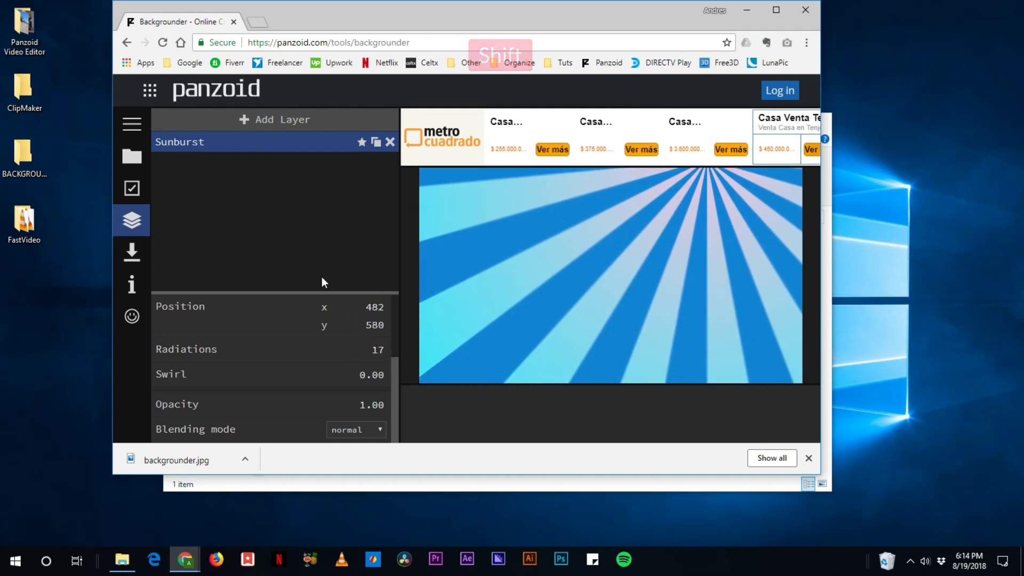
click(269, 249)
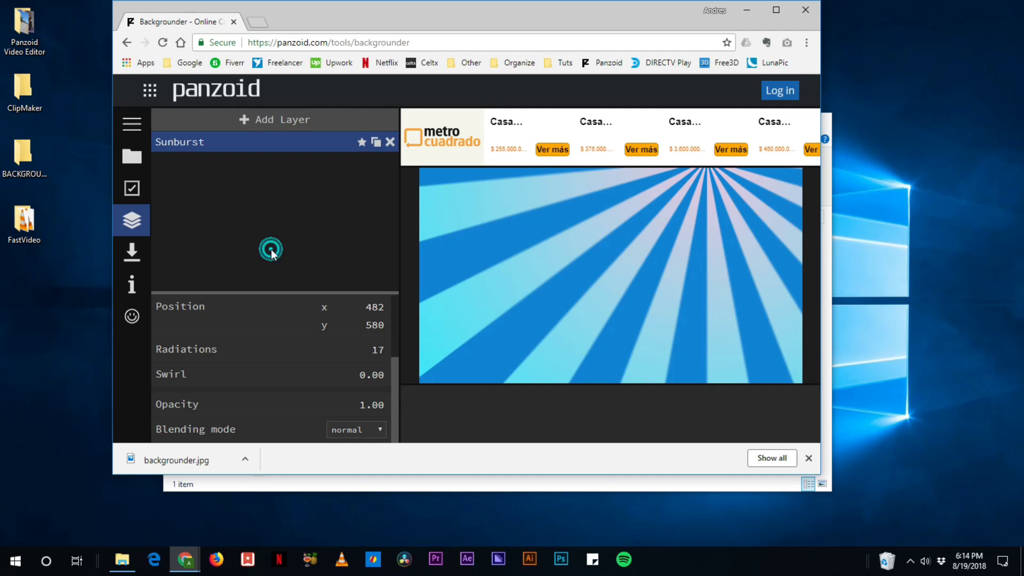
Open the list of layer types that can be added to the project
click(255, 118)
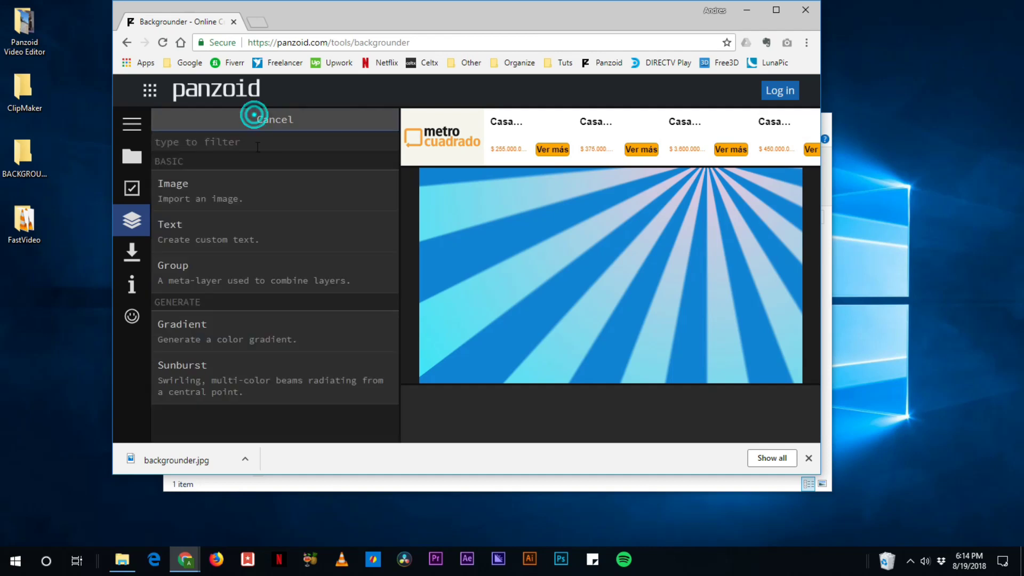
click(271, 121)
click(274, 118)
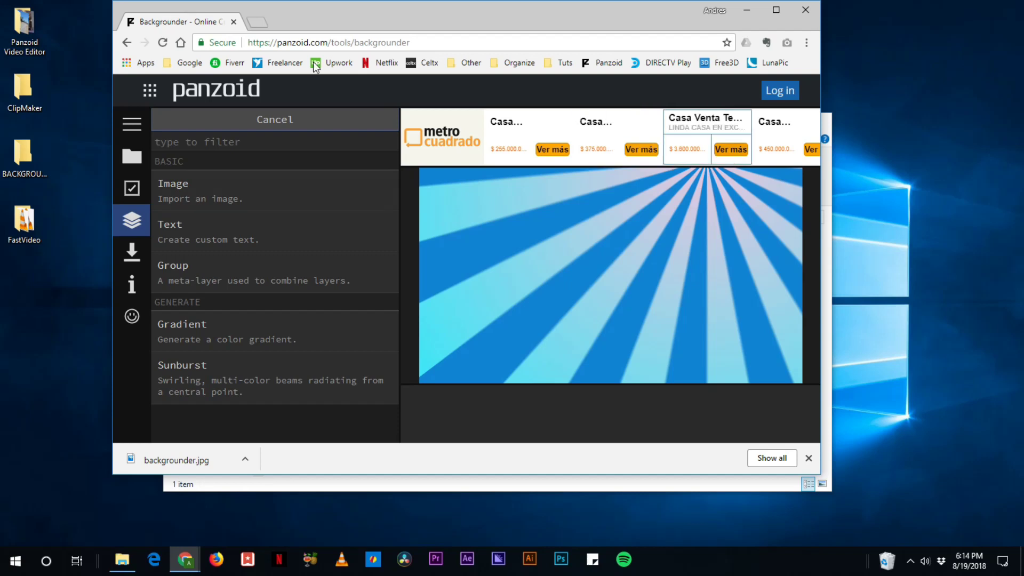
Search Google Images for "german shepherd" in a new browser tab
click(258, 22)
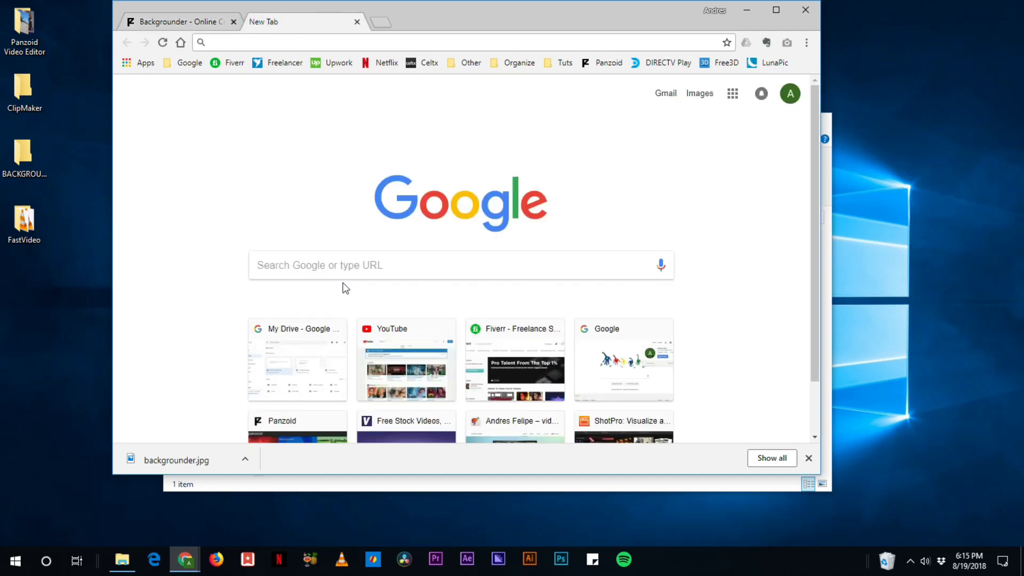
click(329, 272)
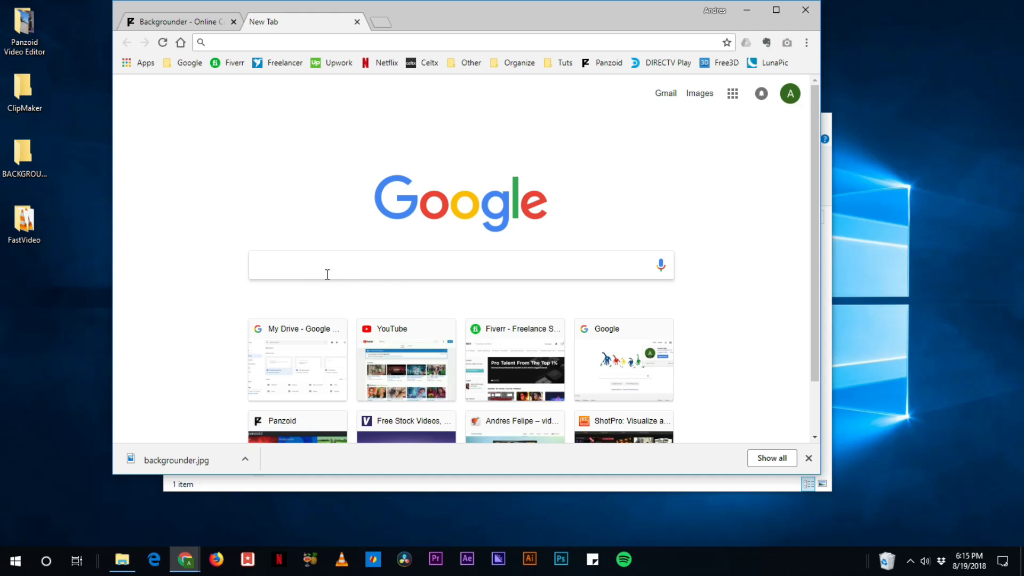
text(german shepherd)
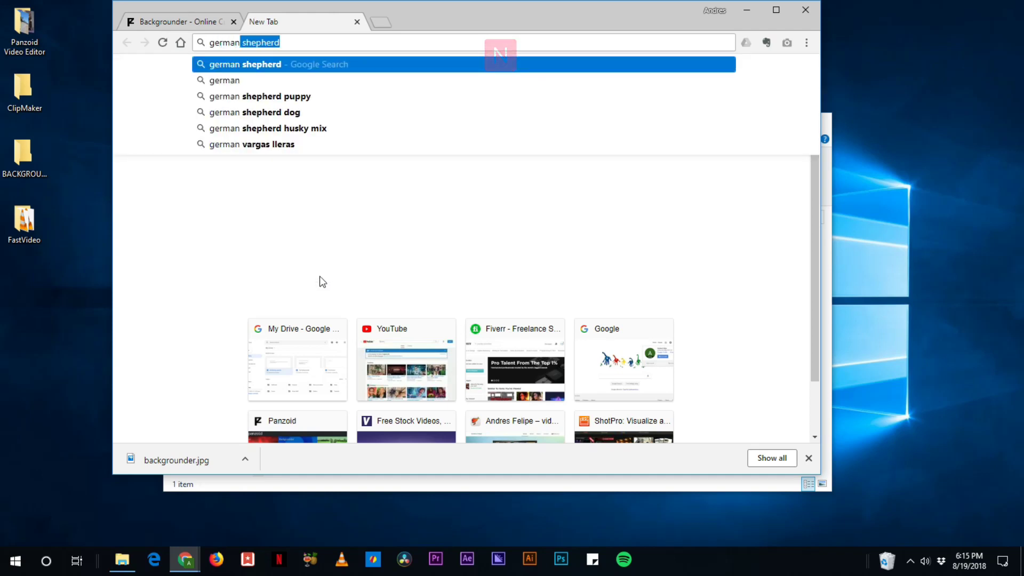
key(Return)
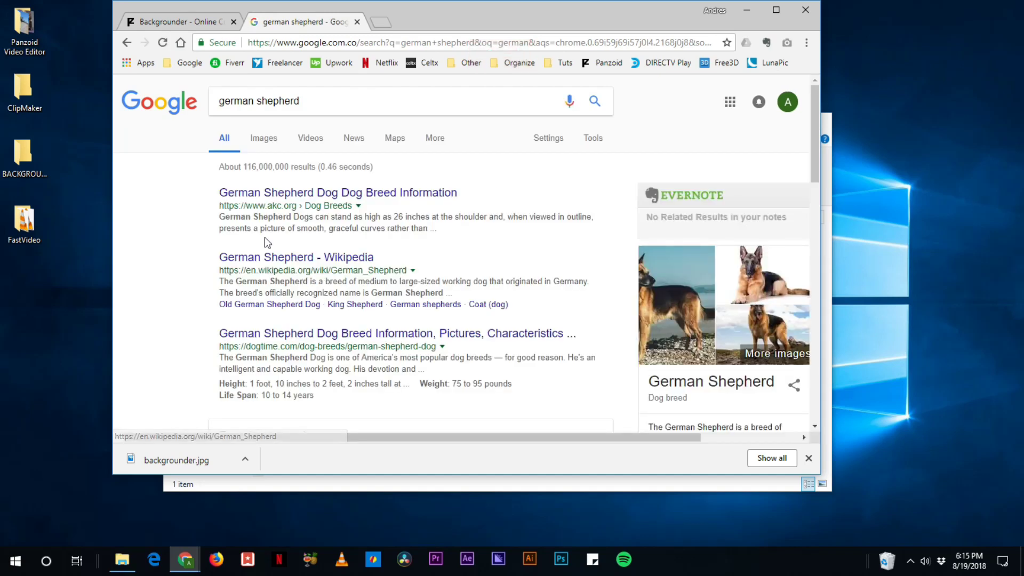
click(263, 138)
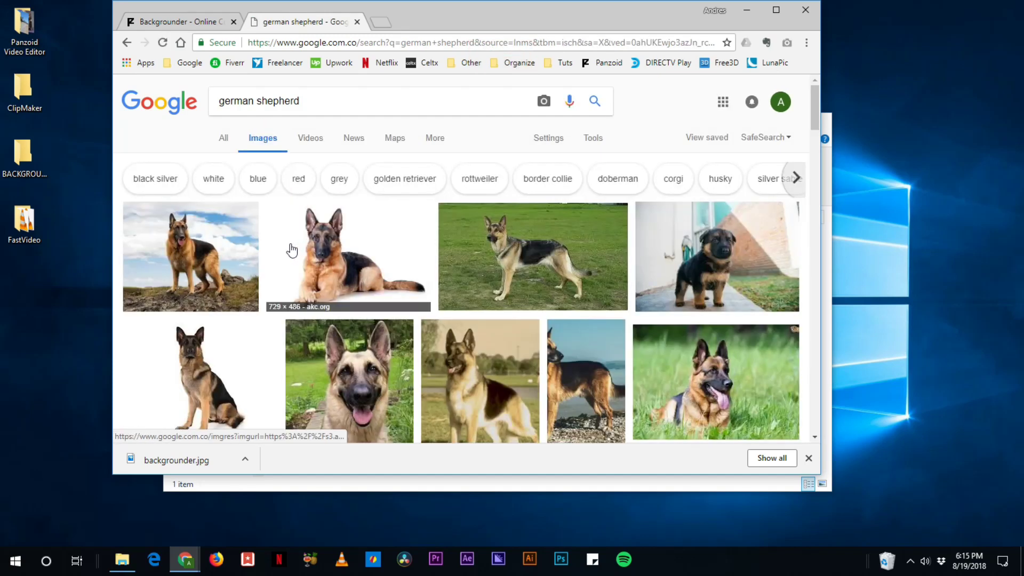
Filter the image results to large pictures labeled for reuse with modification
click(555, 137)
click(593, 138)
click(346, 162)
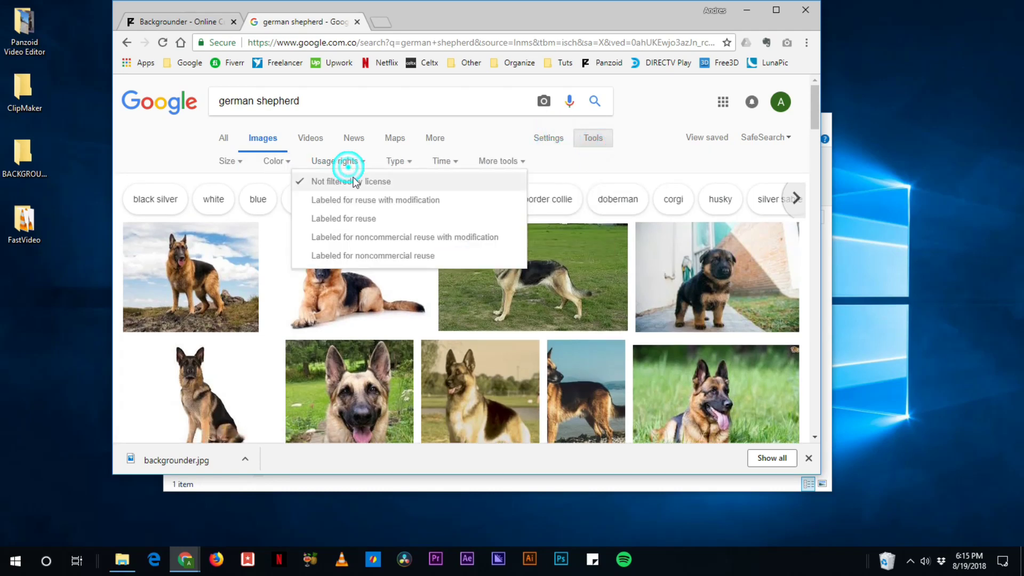
click(372, 203)
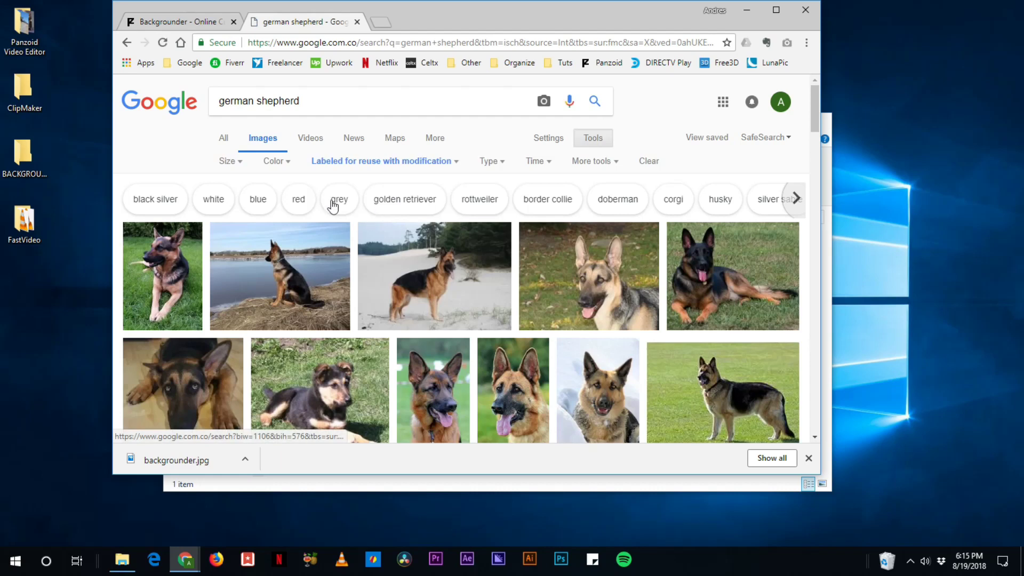
click(230, 161)
click(235, 202)
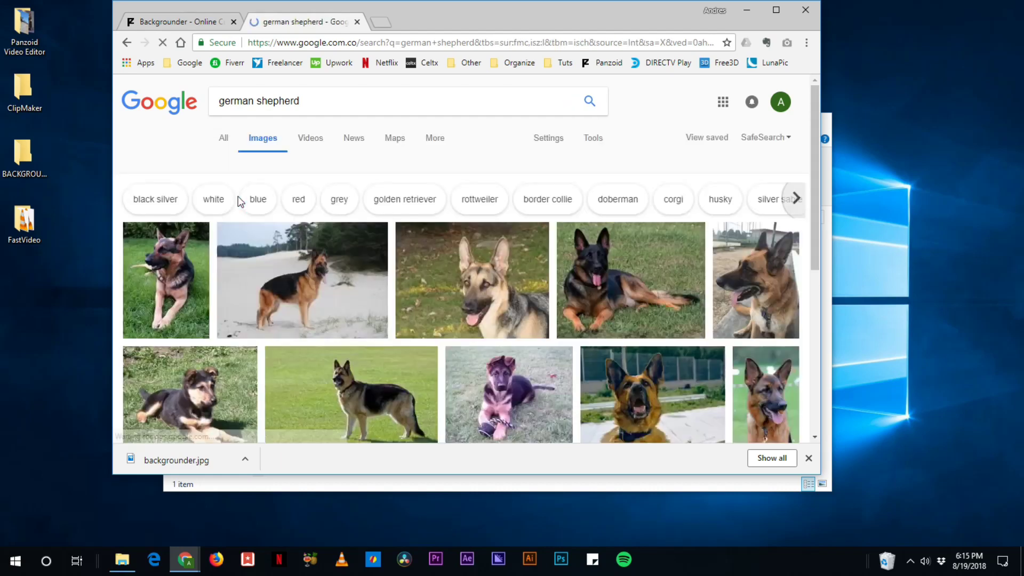
Save the German shepherd portrait with the white background to the desktop and close the image search tab
scroll(237, 328, down, 4)
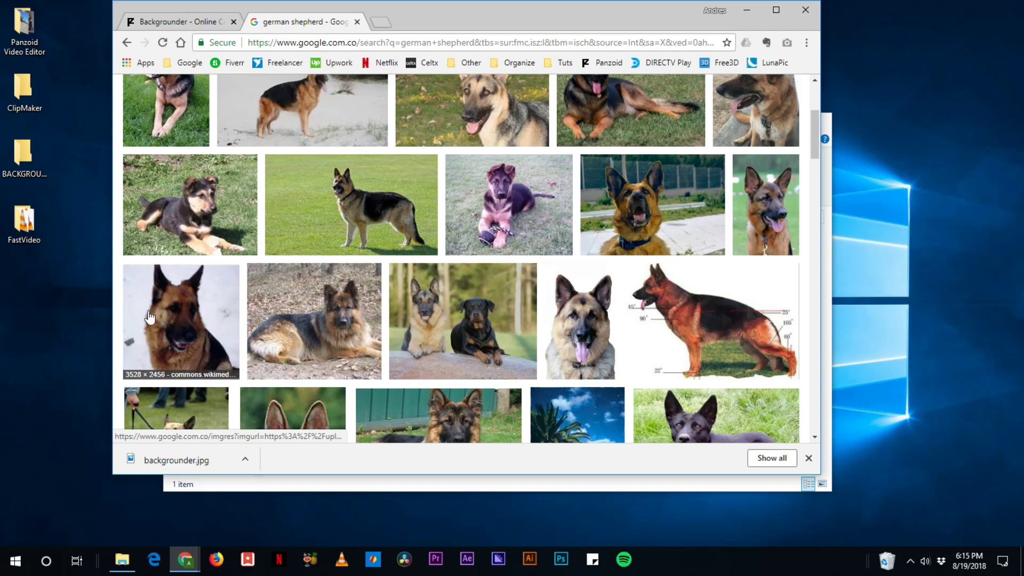
click(584, 341)
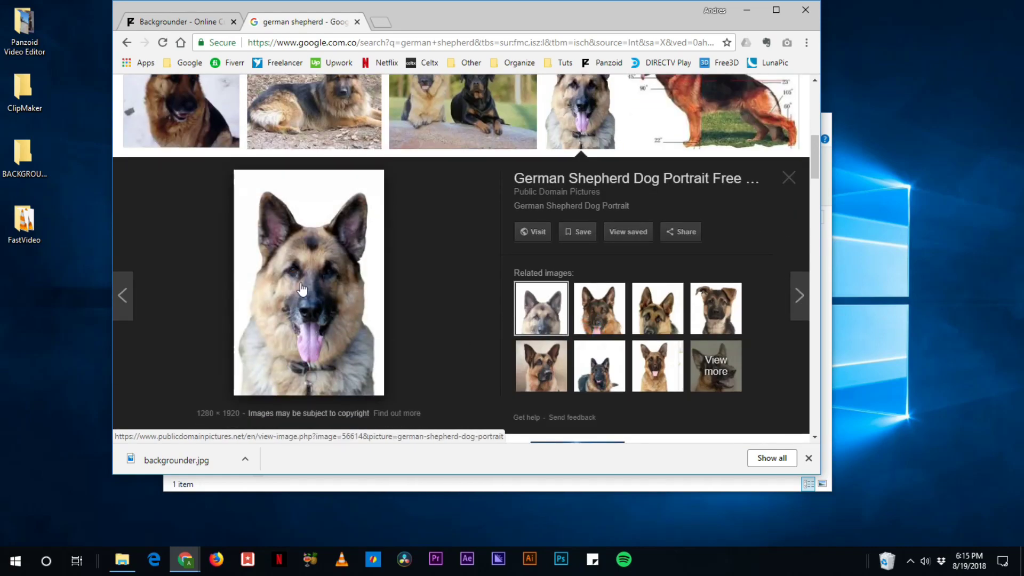
click(319, 259)
drag(319, 260, 49, 351)
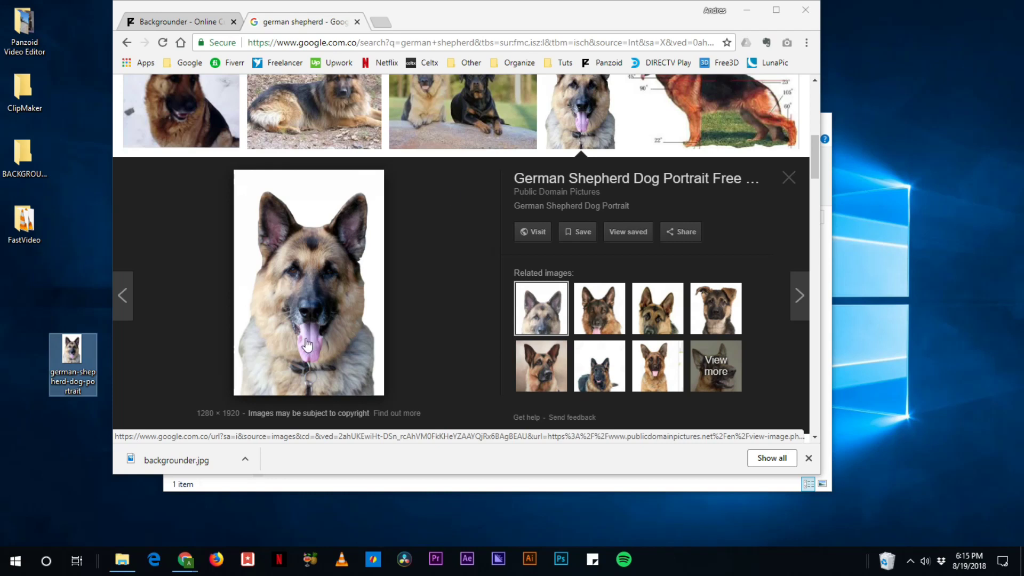
click(357, 22)
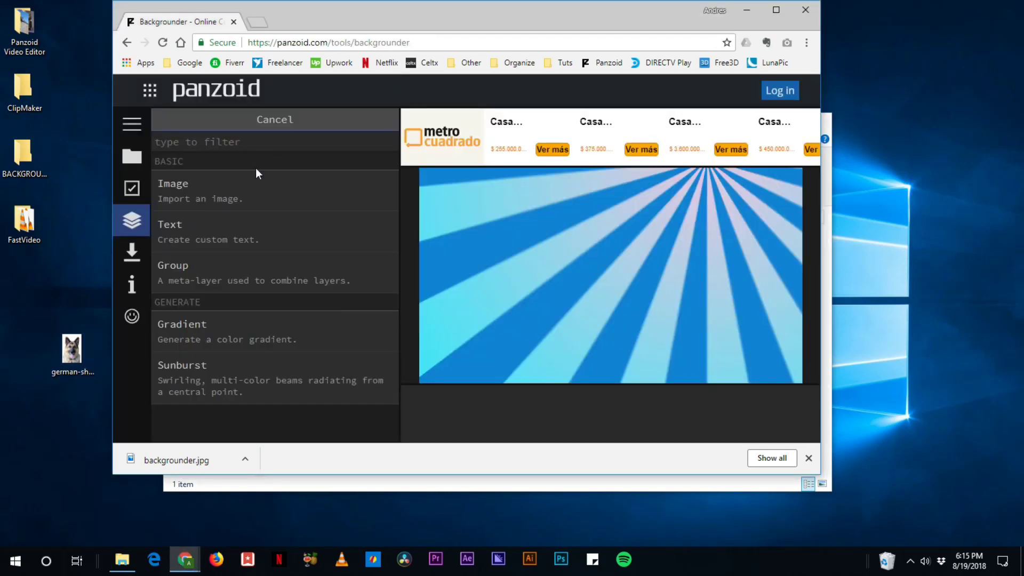
Import the german-shepherd-dog-portrait file from the desktop as a new Image layer
click(224, 187)
click(349, 252)
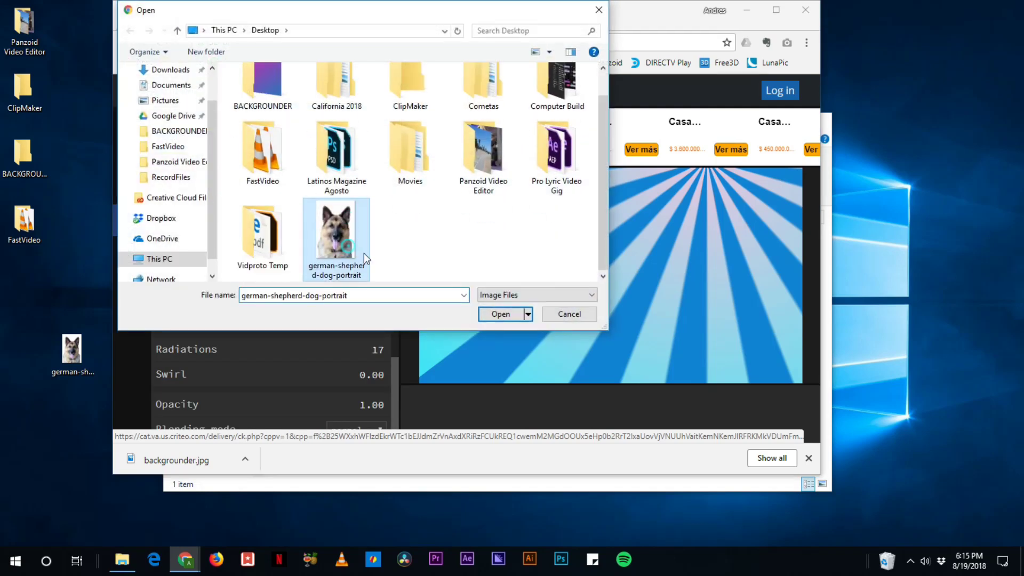
click(501, 314)
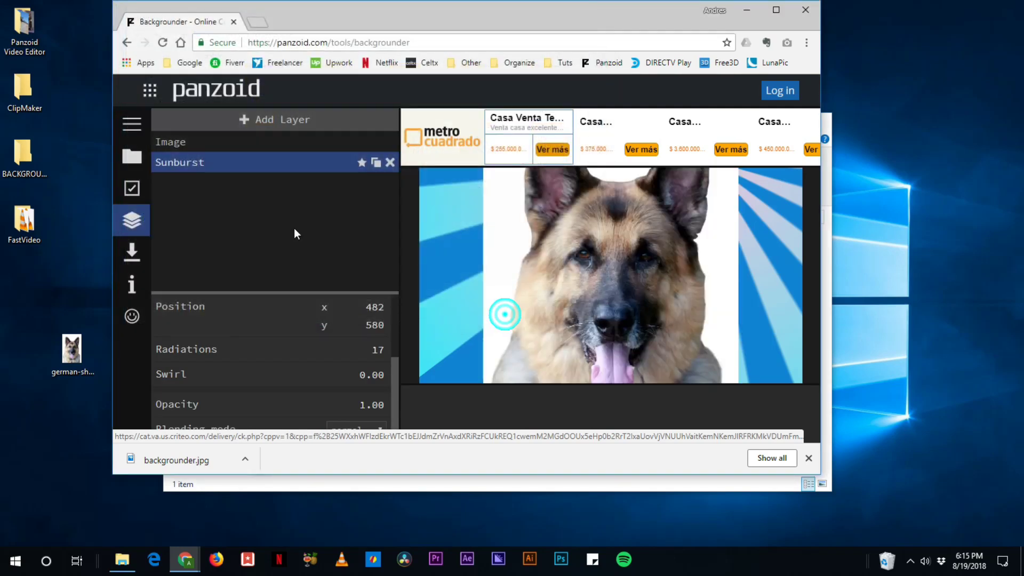
Scale the dog image down to about 825 × 1238 and place it in the left part of the canvas
click(607, 261)
drag(632, 328, 537, 321)
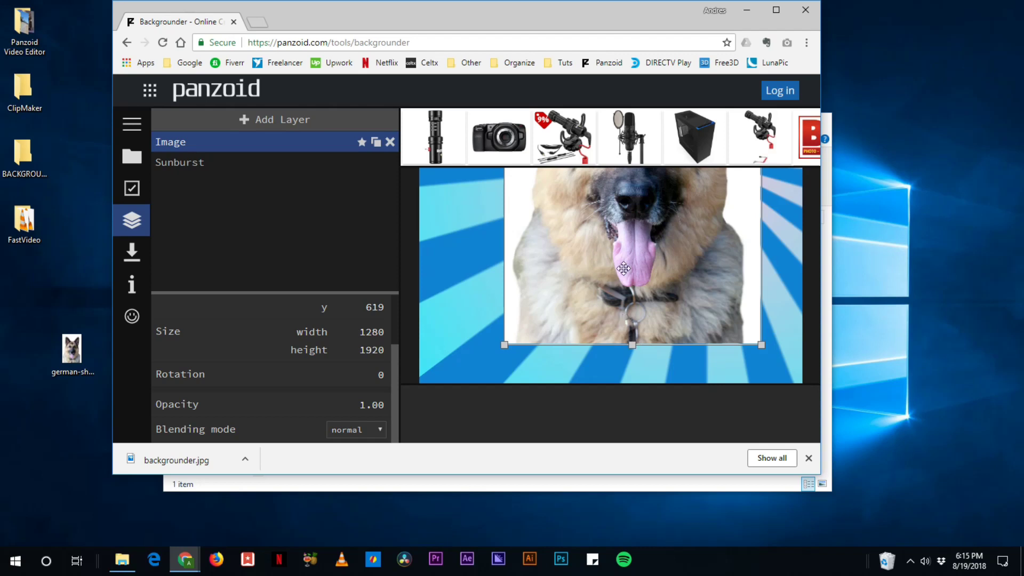
drag(763, 344, 709, 267)
drag(680, 234, 571, 348)
drag(604, 381, 610, 392)
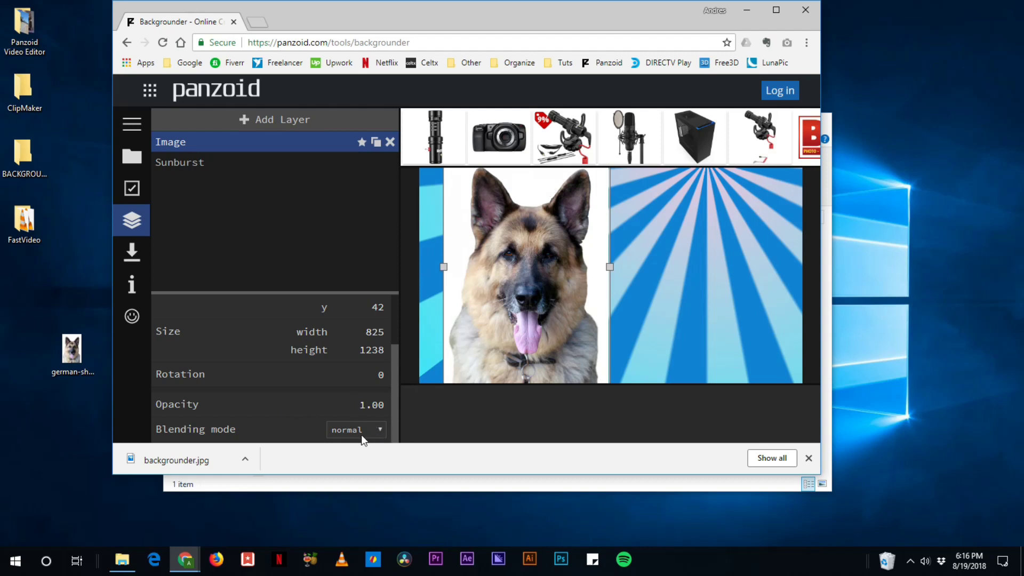
Set the dog image's blending mode to multiply
click(379, 430)
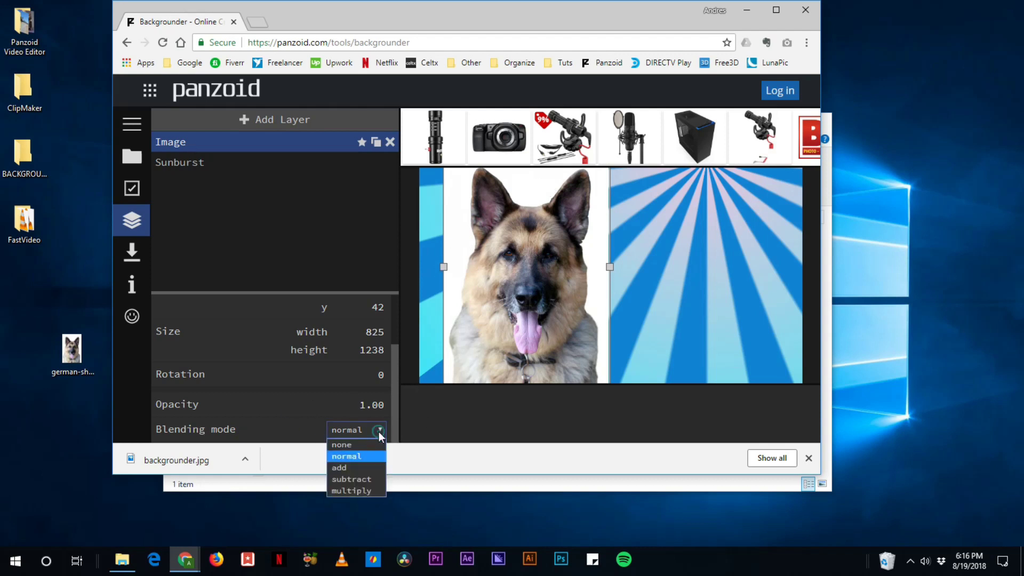
click(351, 491)
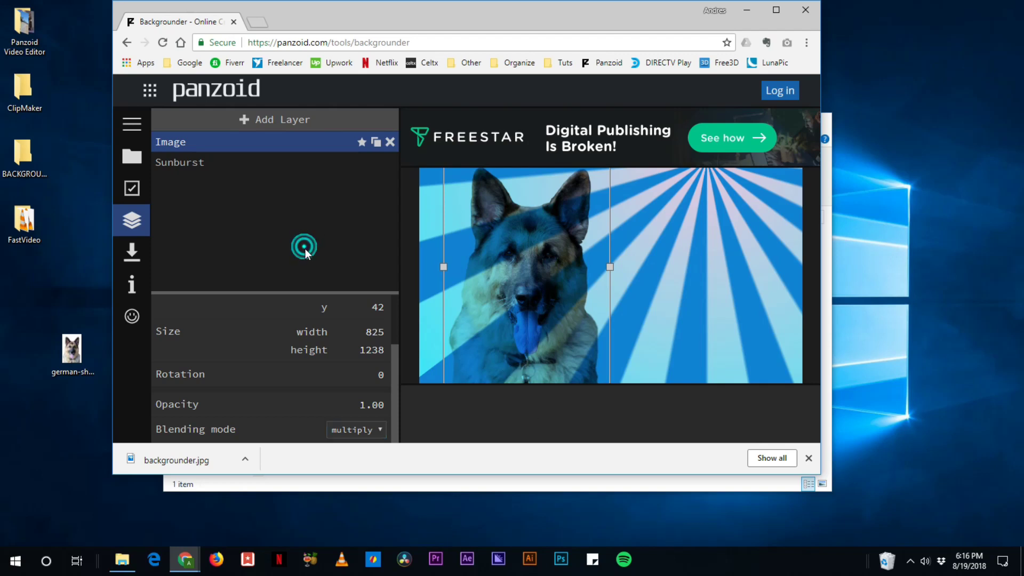
Add a text layer, place it to the right of the dog's head and set its font size to 159
click(276, 121)
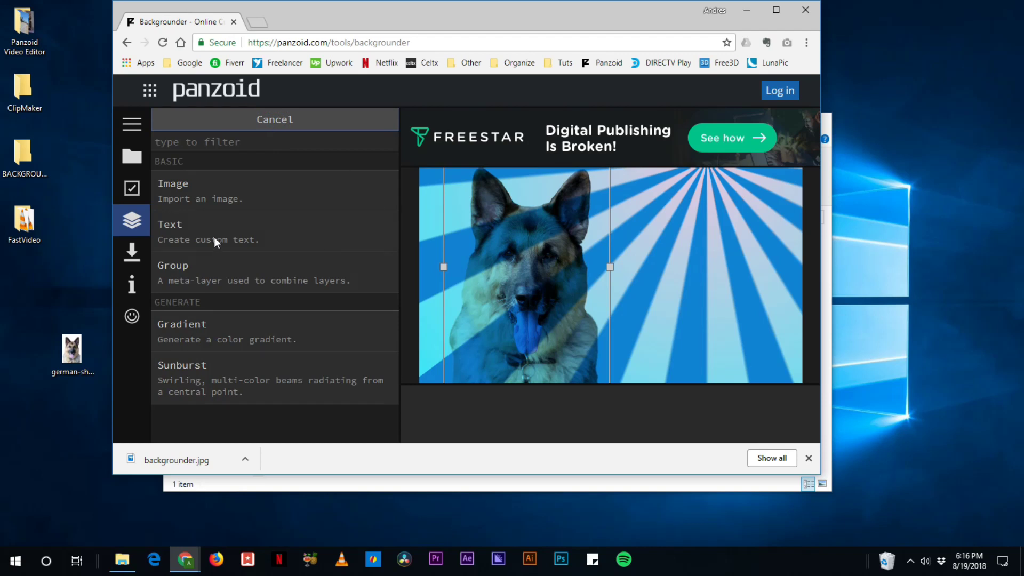
click(172, 223)
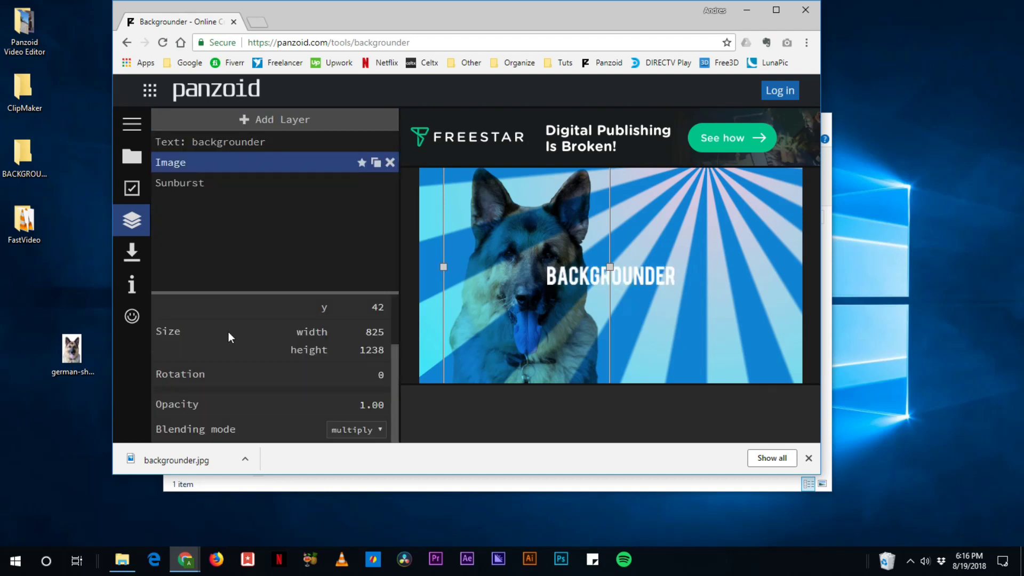
drag(566, 275, 540, 288)
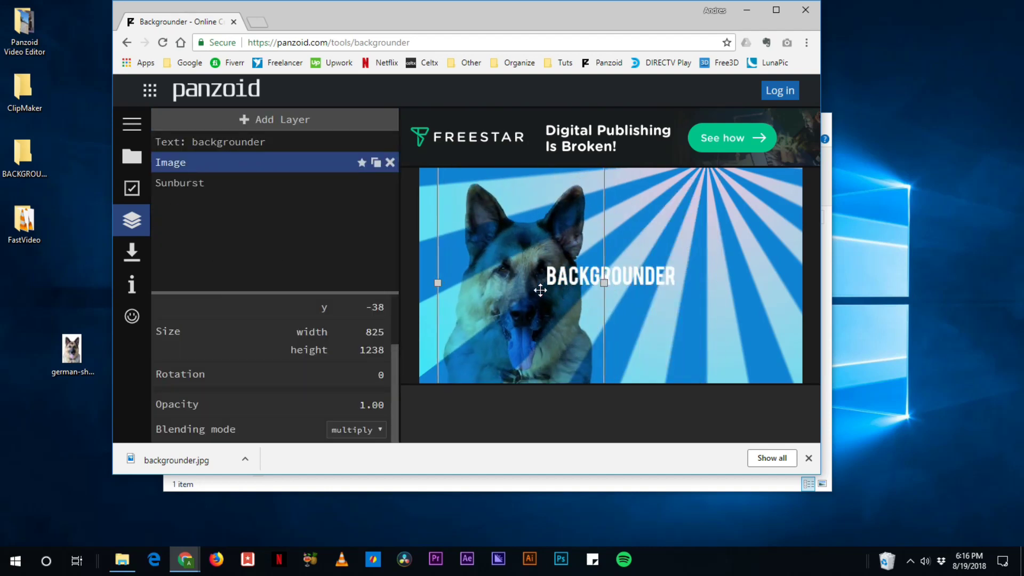
click(204, 142)
drag(654, 280, 639, 256)
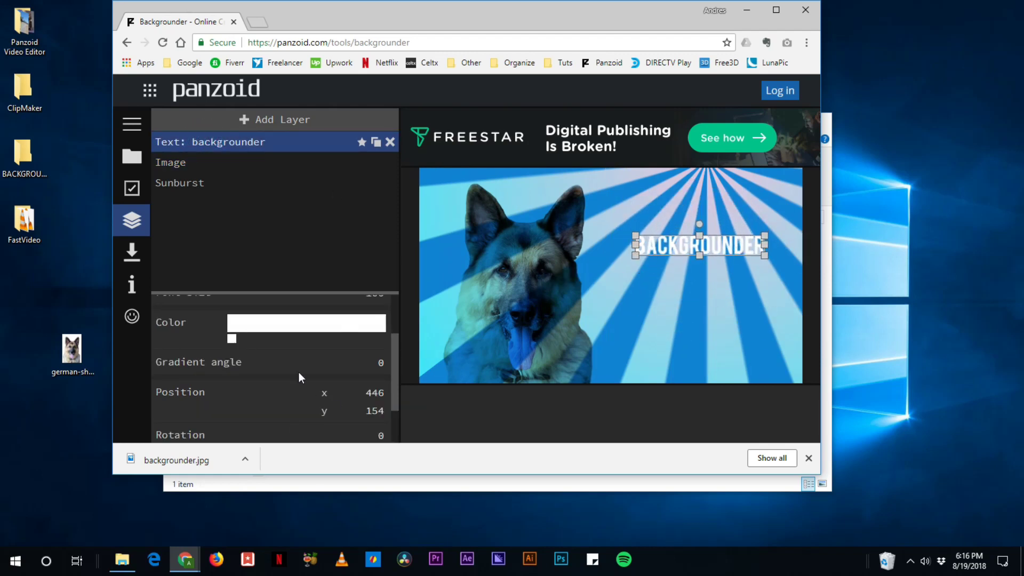
scroll(190, 370, up, 2)
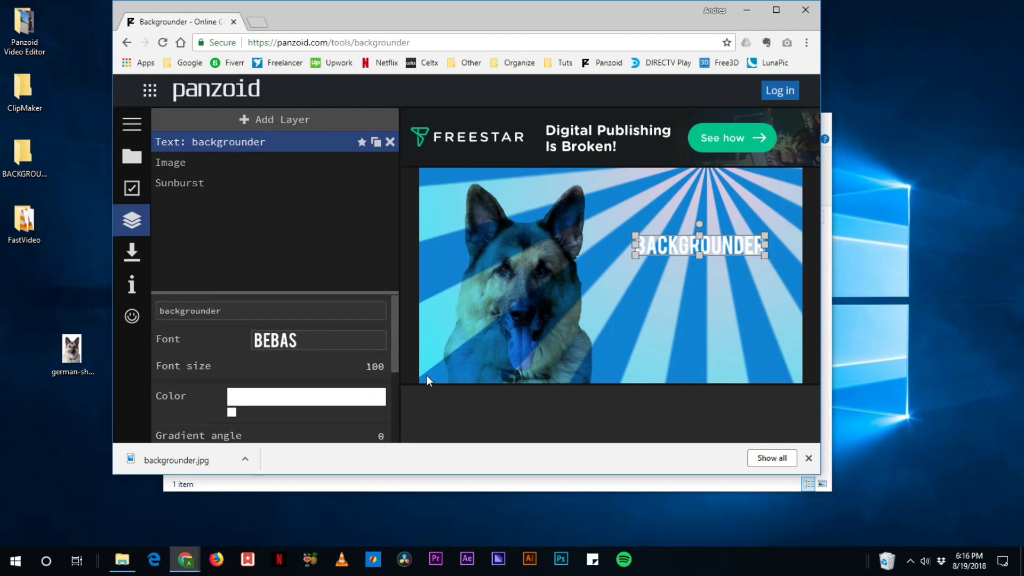
drag(374, 367, 755, 371)
Change the text's wording to "panzoid" and enlarge it to font size 261, keeping it beside the dog
click(219, 317)
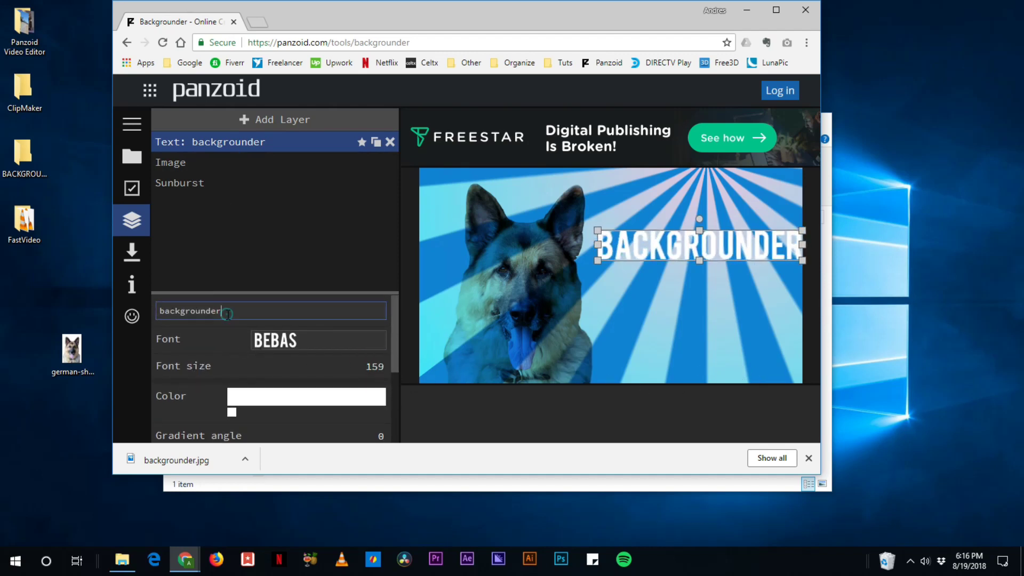
double_click(229, 315)
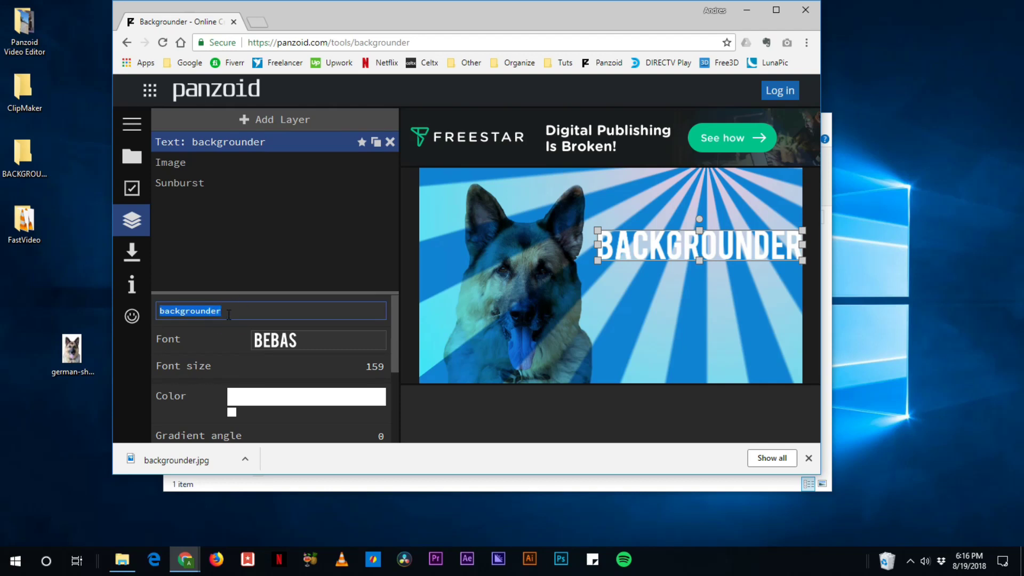
text(pan)
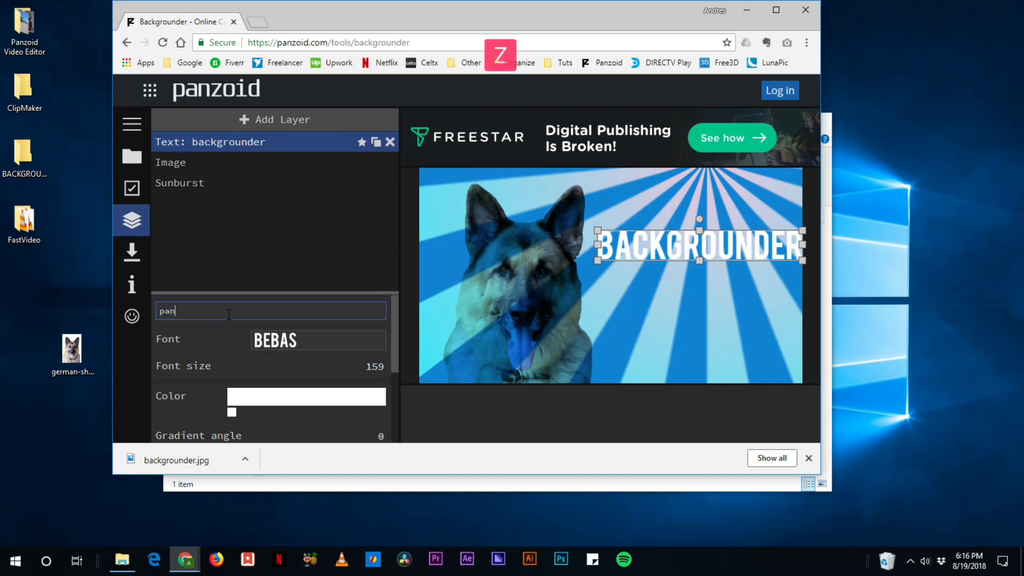
text(zoid)
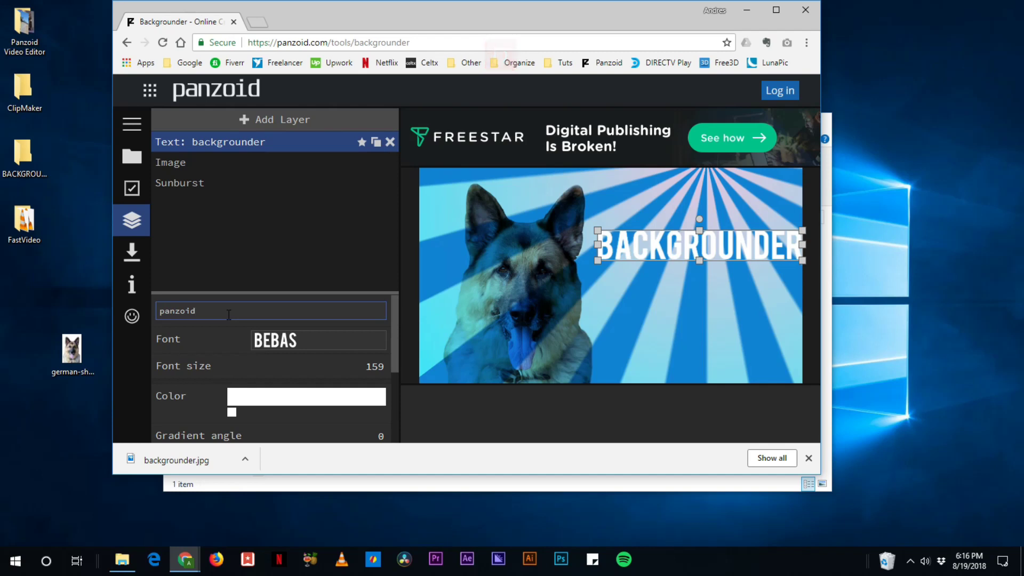
key(Return)
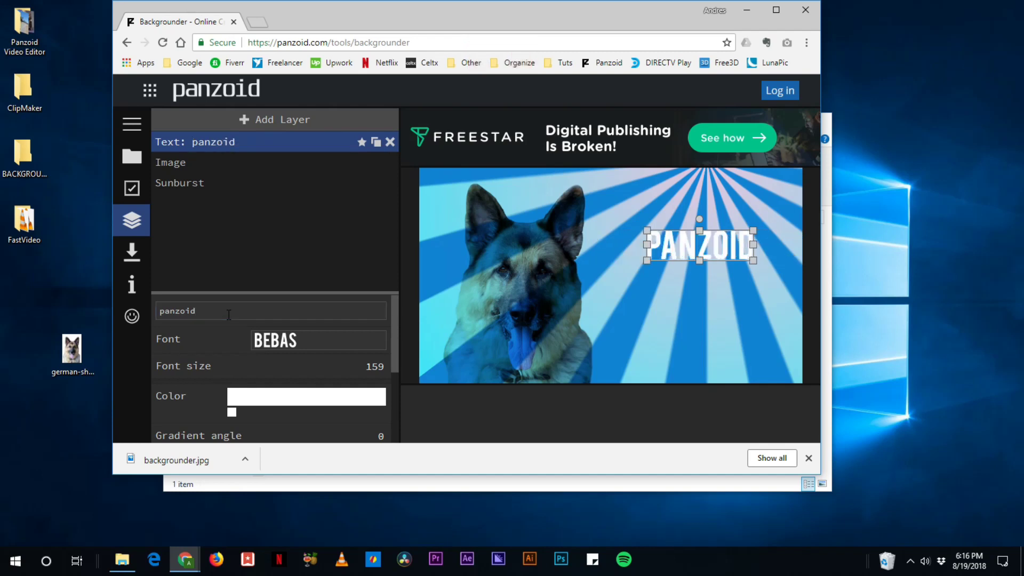
drag(375, 366, 1010, 395)
drag(746, 235, 741, 240)
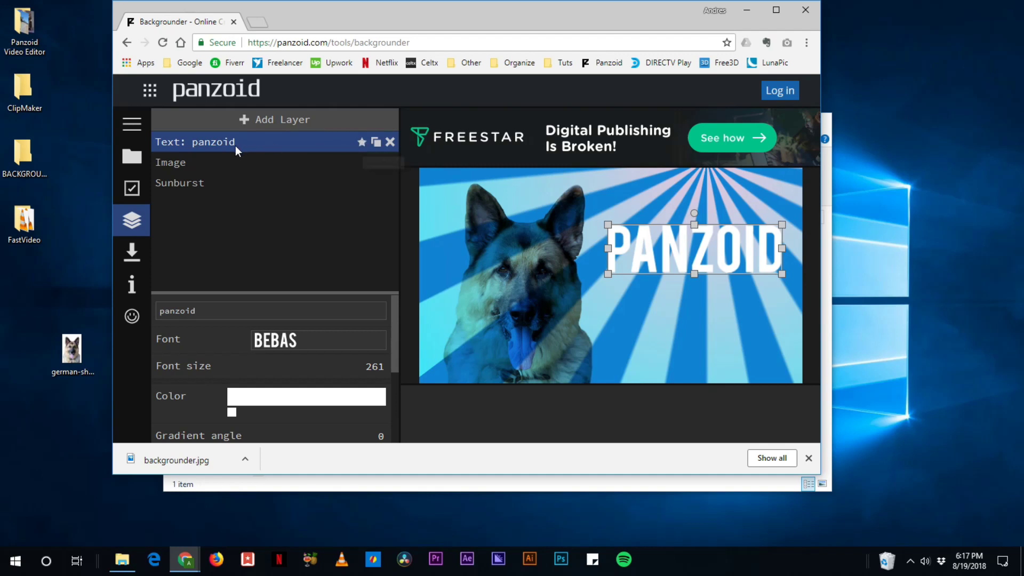
Add a Drop Shadow effect to the panzoid text layer
click(363, 144)
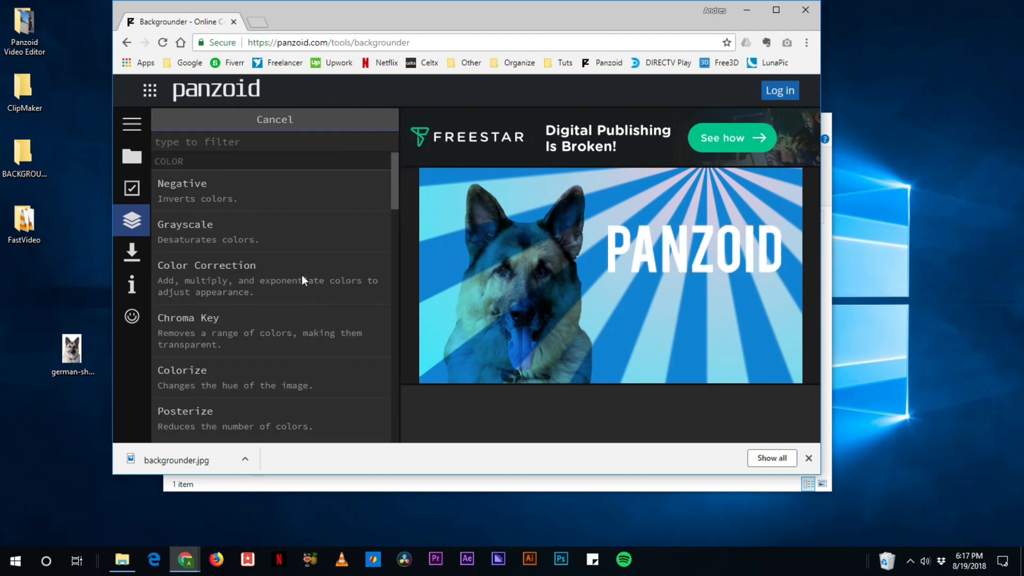
scroll(255, 223, down, 5)
click(183, 267)
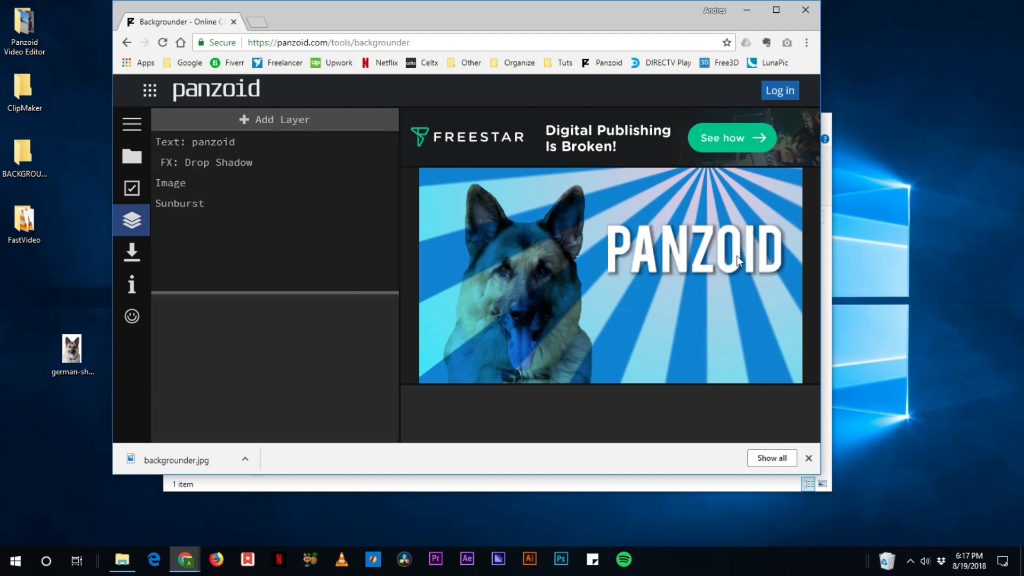
Set the drop shadow's angle to -59, opacity to 1.000 and spread to 0.222, and nudge the text slightly toward the dog
click(215, 162)
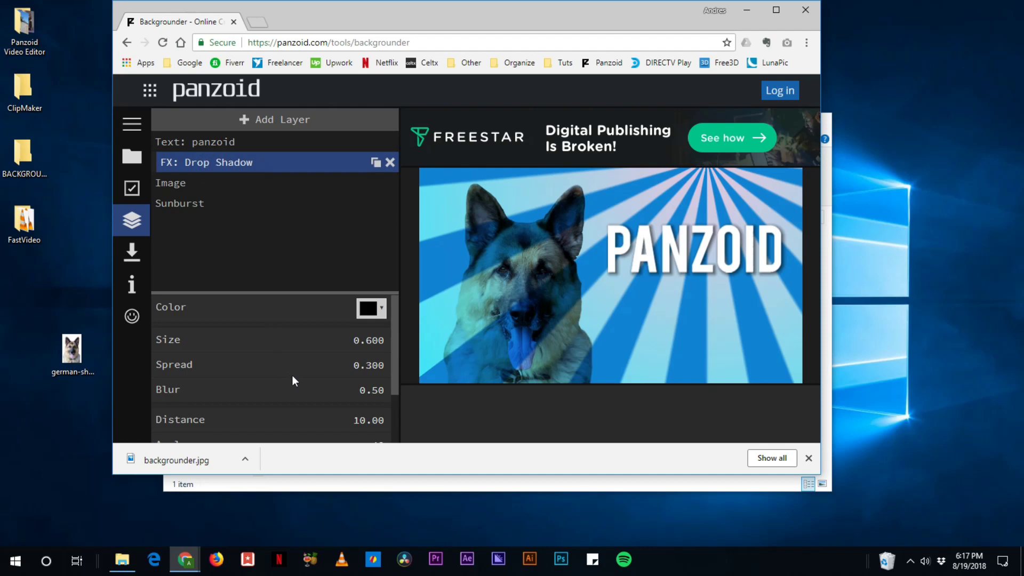
scroll(292, 376, down, 2)
click(380, 375)
scroll(347, 378, up, 2)
scroll(347, 380, down, 2)
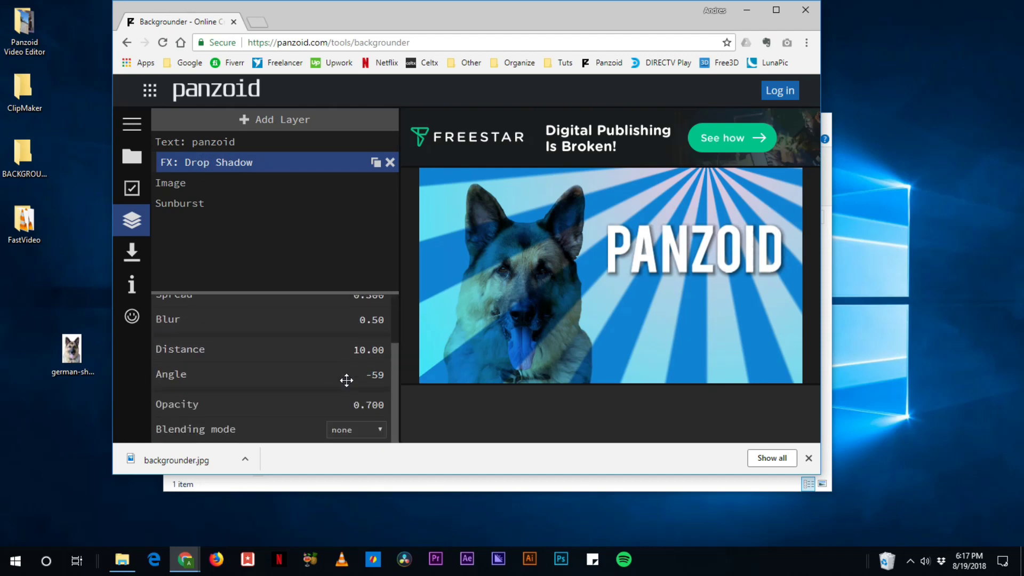
drag(357, 401, 409, 402)
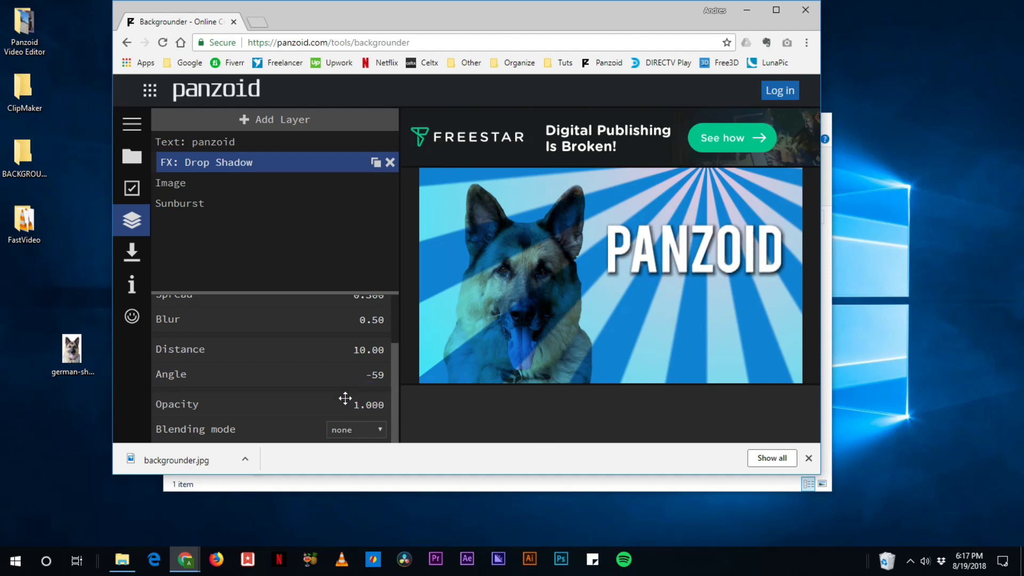
scroll(279, 382, up, 2)
drag(373, 360, 327, 366)
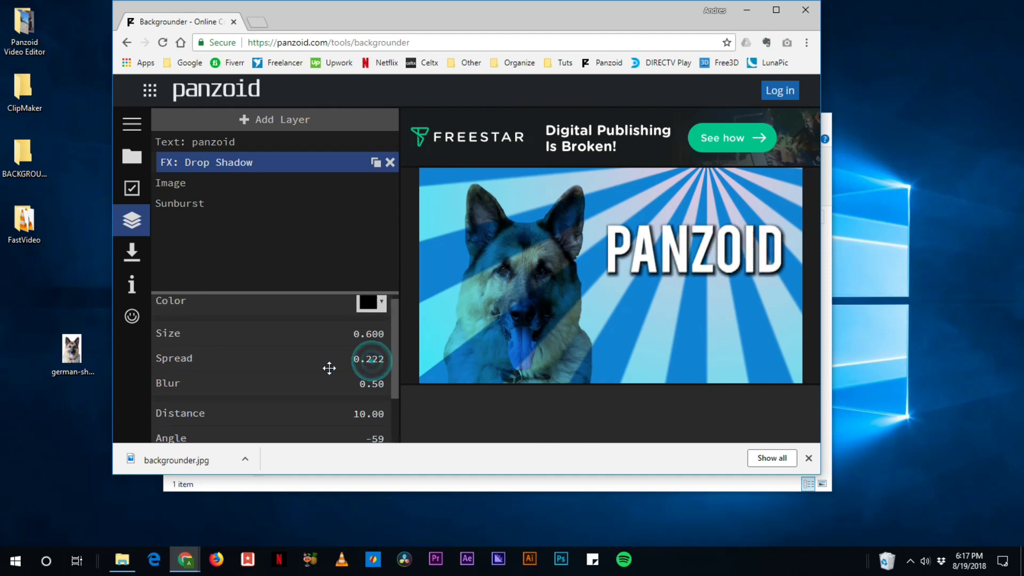
click(693, 261)
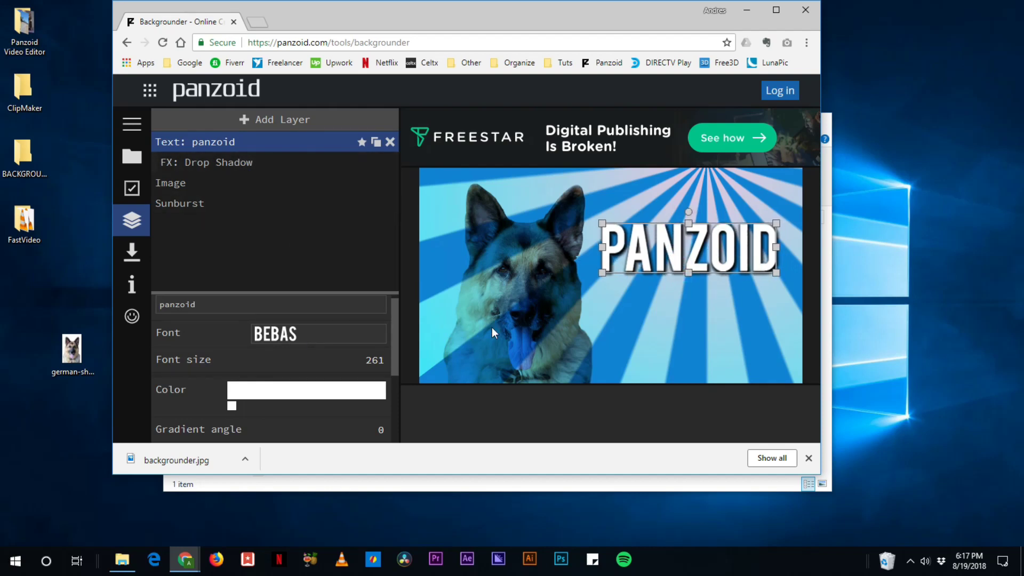
Set the dog image's blending mode to normal and add a Chroma Key effect to it
click(173, 188)
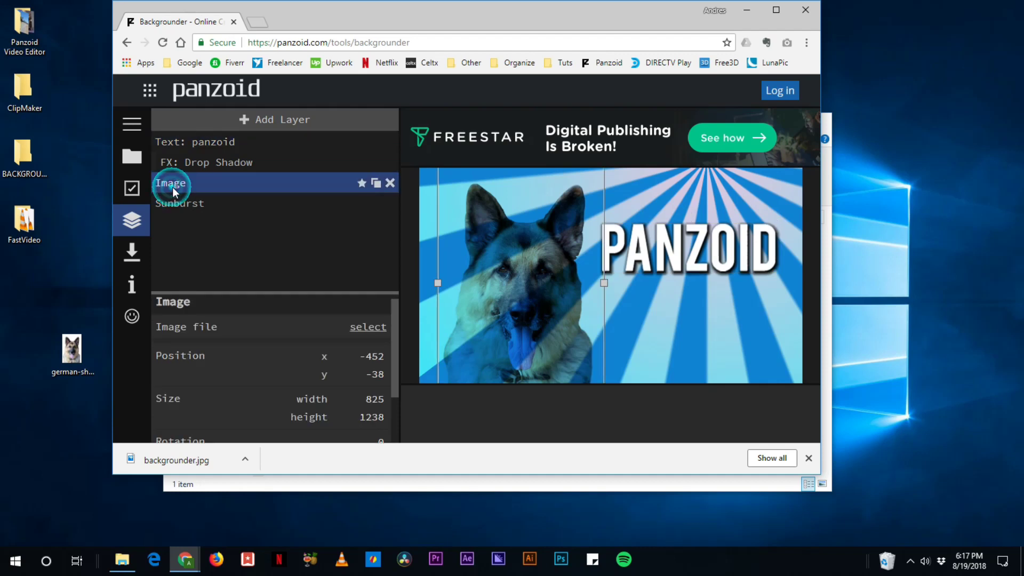
scroll(320, 423, down, 2)
click(346, 430)
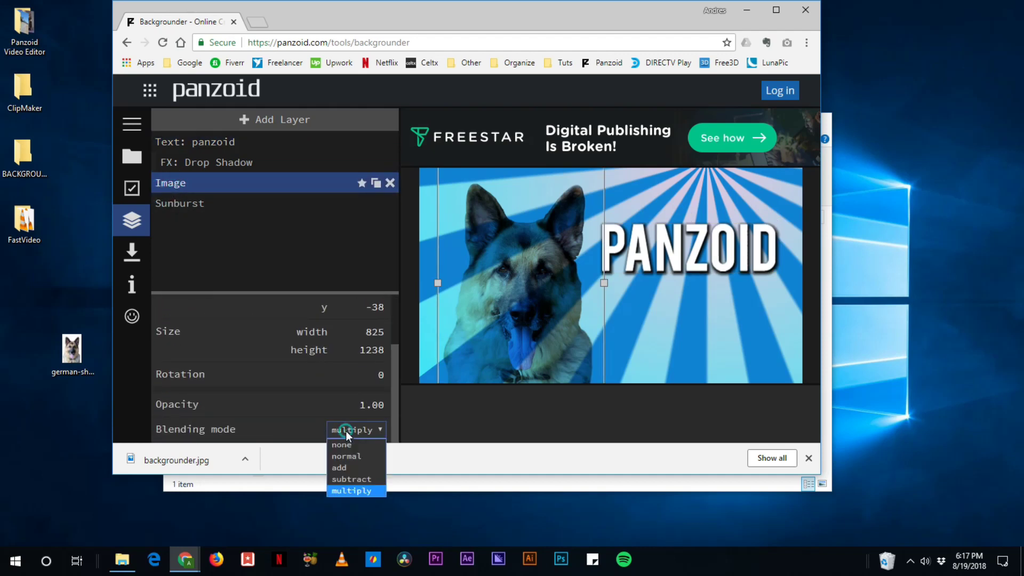
click(347, 457)
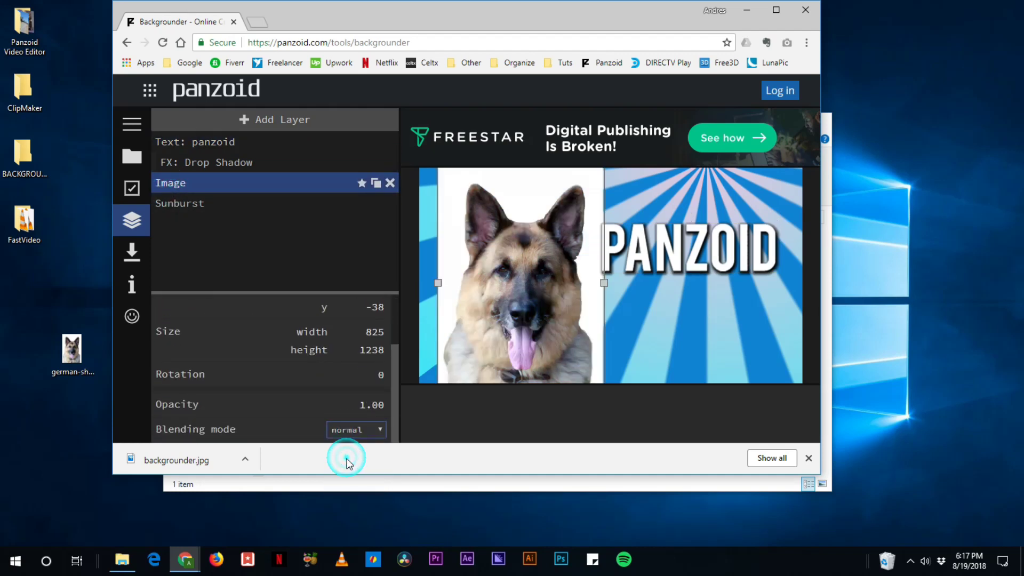
click(362, 184)
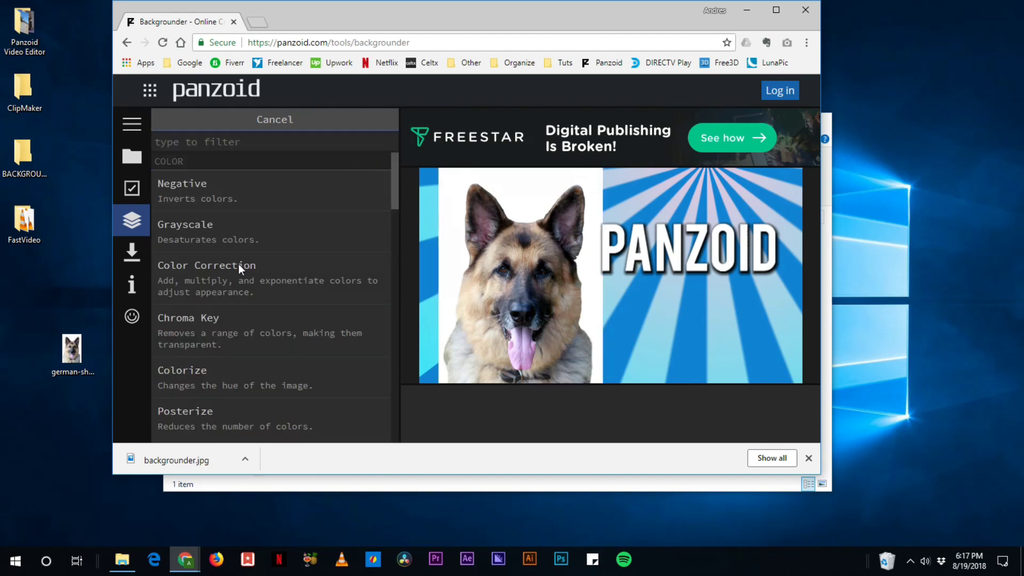
click(224, 327)
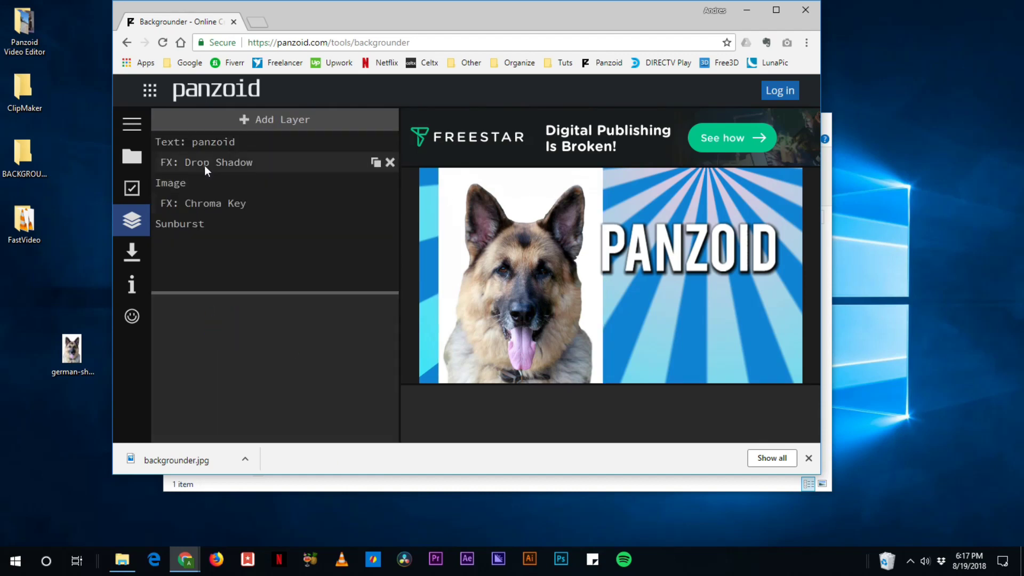
Set the Chroma Key effect's key color to white
click(197, 204)
click(376, 334)
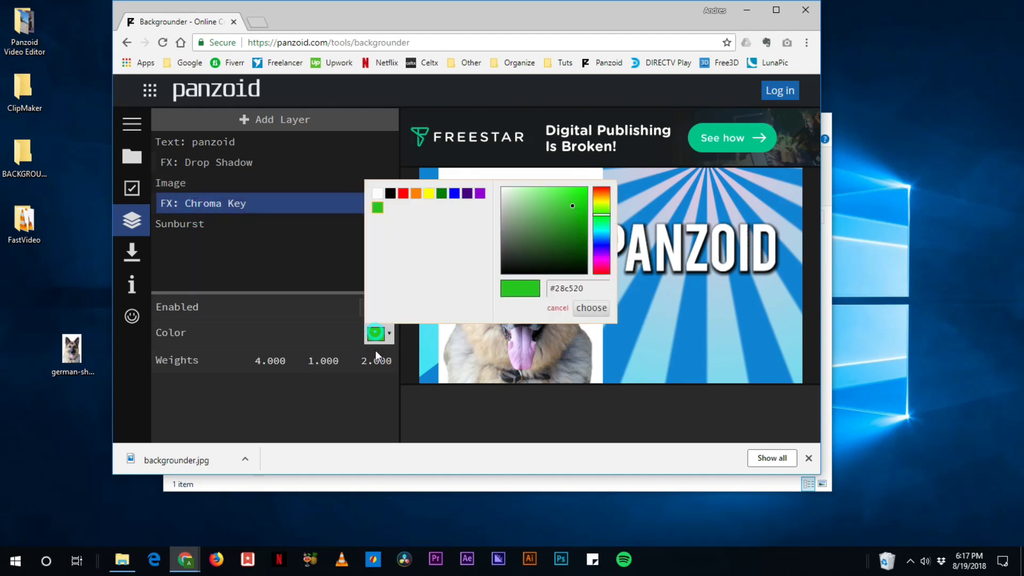
click(377, 193)
click(597, 312)
click(595, 308)
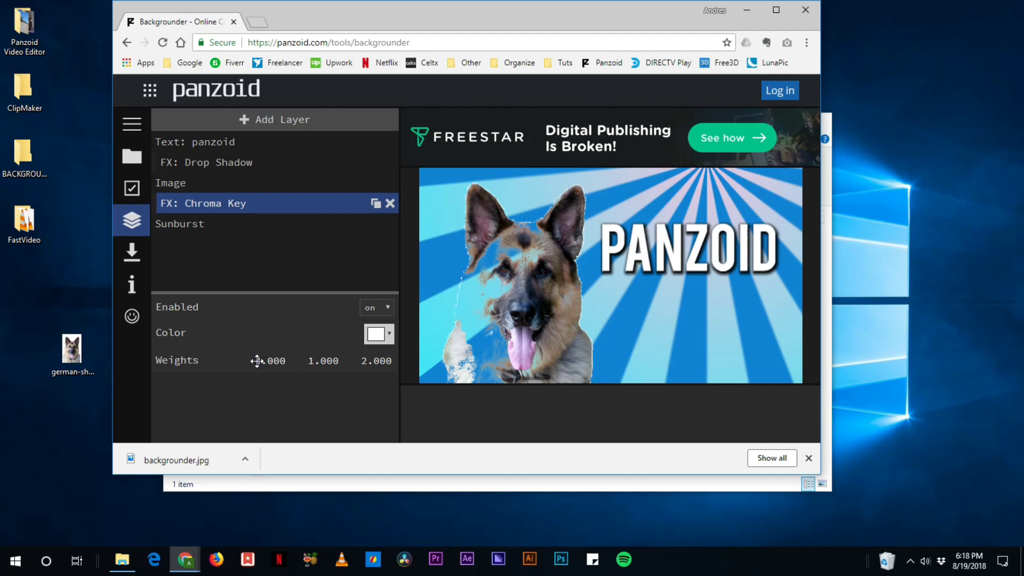
Raise the Chroma Key's three weights so that only the white background is keyed out and the dog's fur stays solid
drag(265, 362, 741, 366)
drag(324, 362, 449, 376)
drag(373, 362, 421, 366)
drag(322, 361, 813, 399)
Move the dog image to about x -503, y 26, and nudge the panzoid text slightly toward it
click(546, 356)
drag(546, 355, 541, 348)
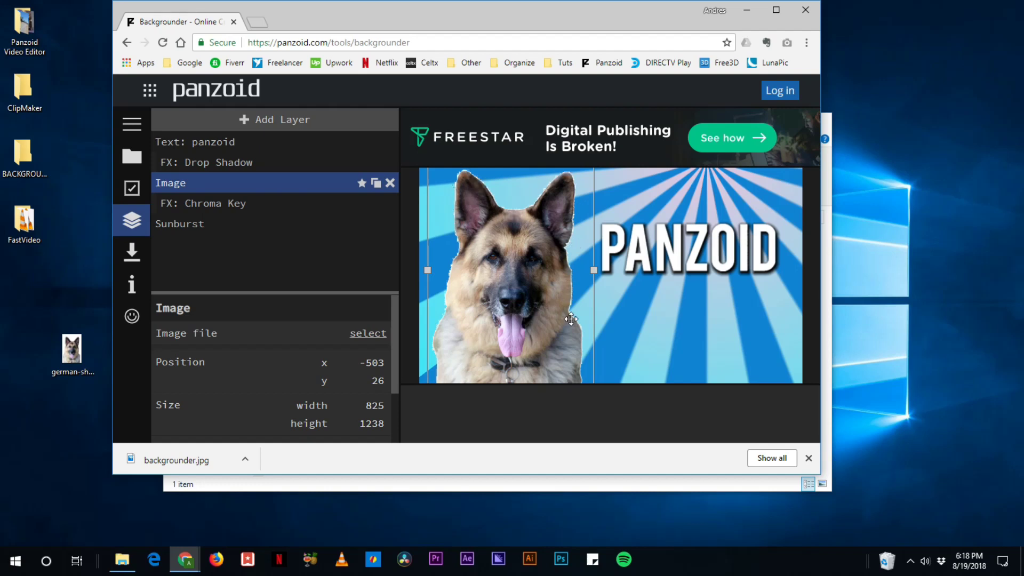
click(696, 266)
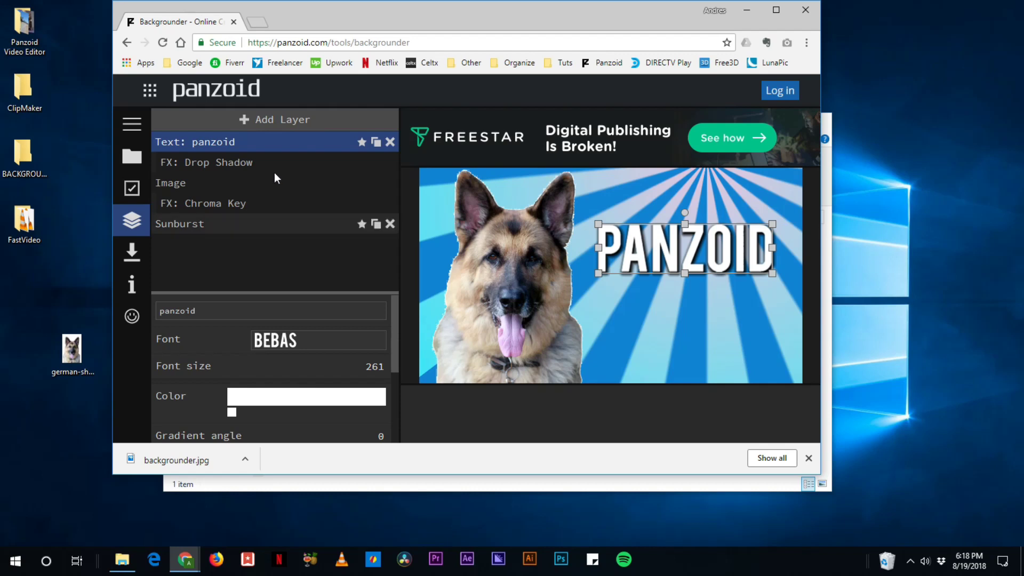
Add a second text layer to the thumbnail
click(258, 120)
click(205, 222)
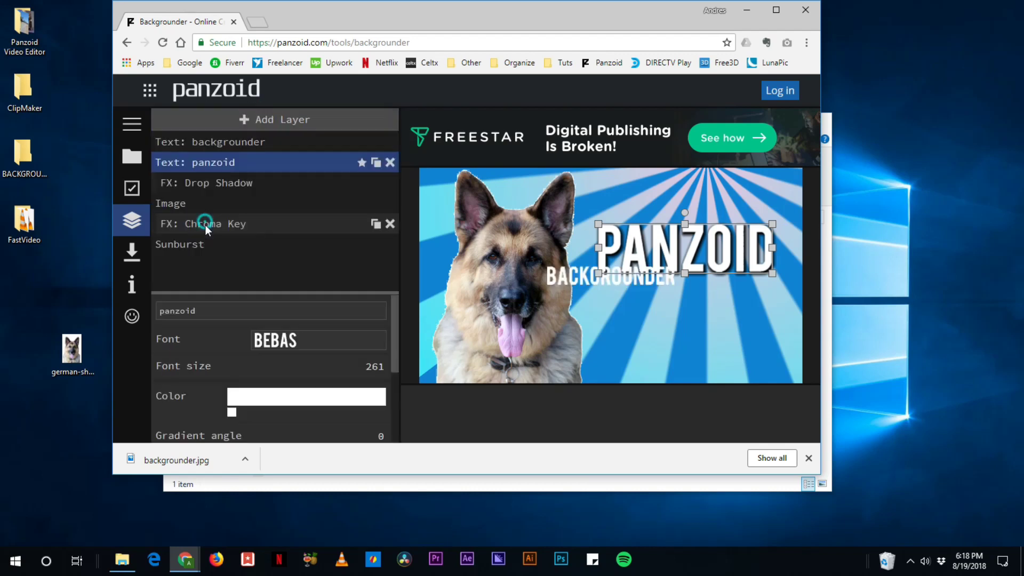
double_click(229, 318)
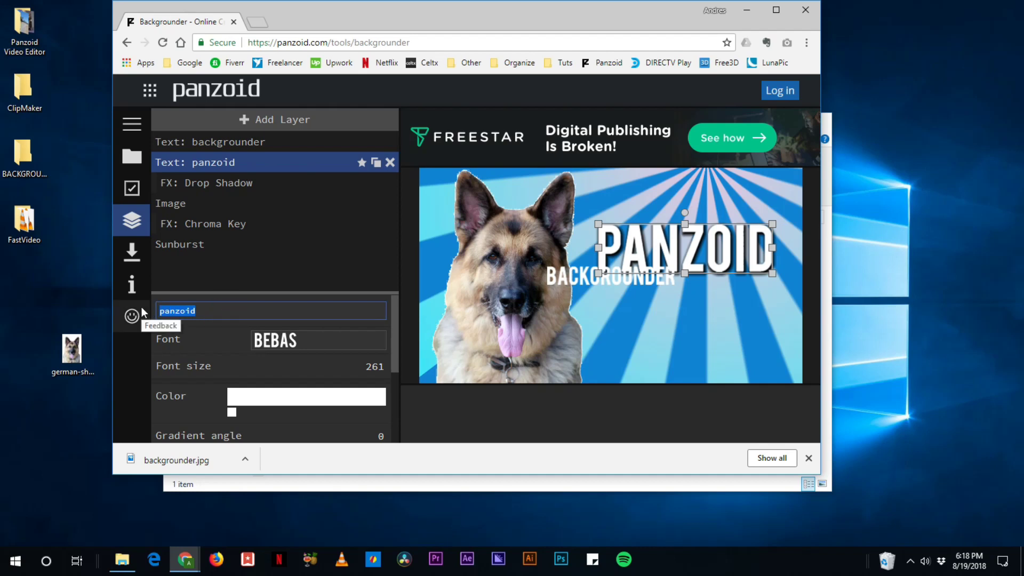
text(c)
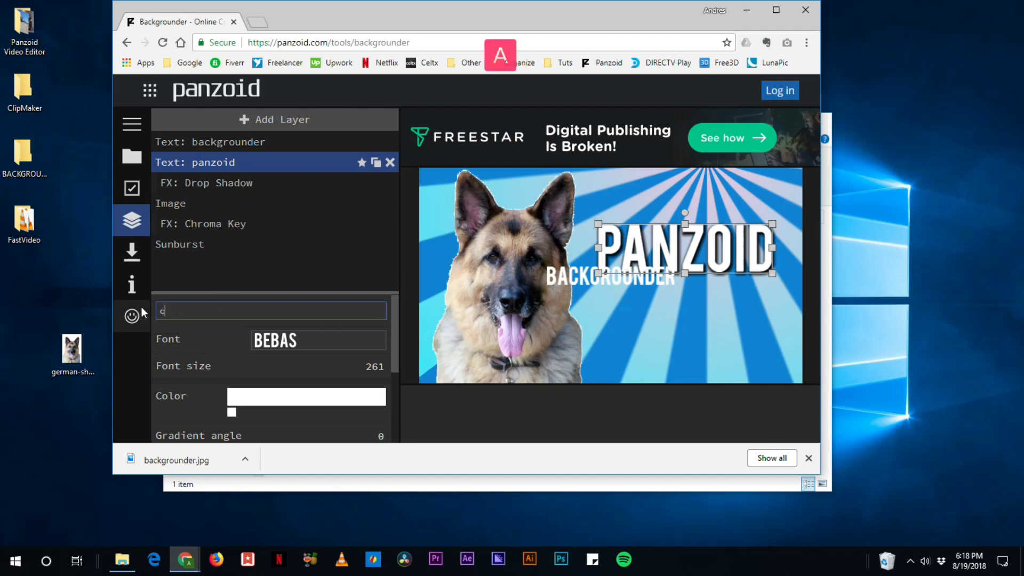
text(apabilities video test)
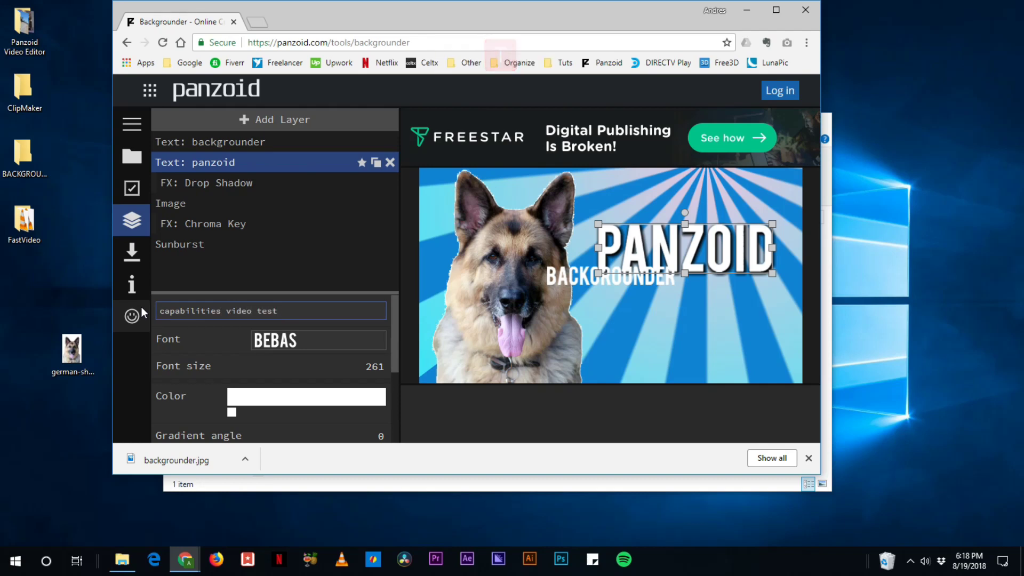
key(Return)
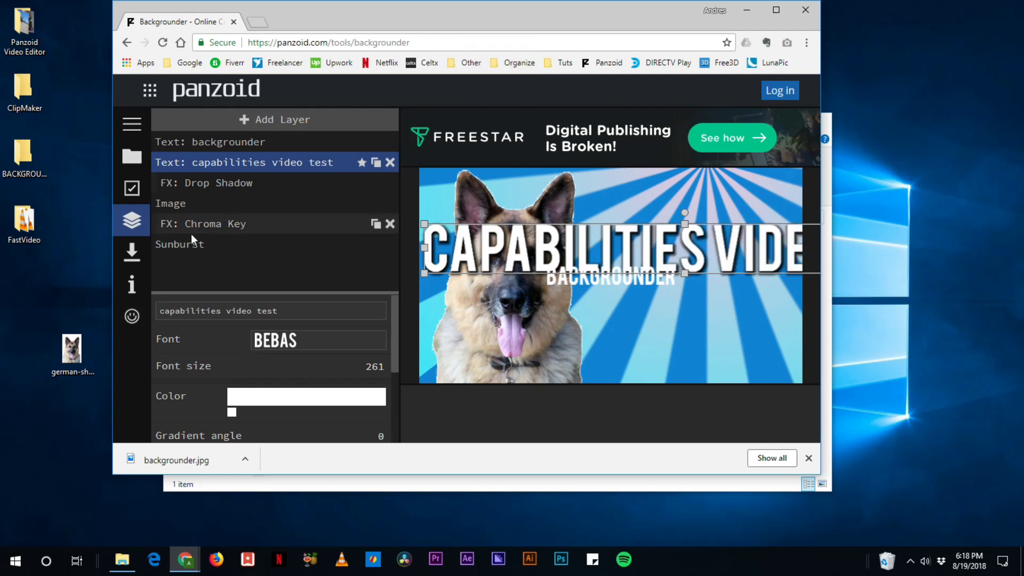
triple_click(293, 309)
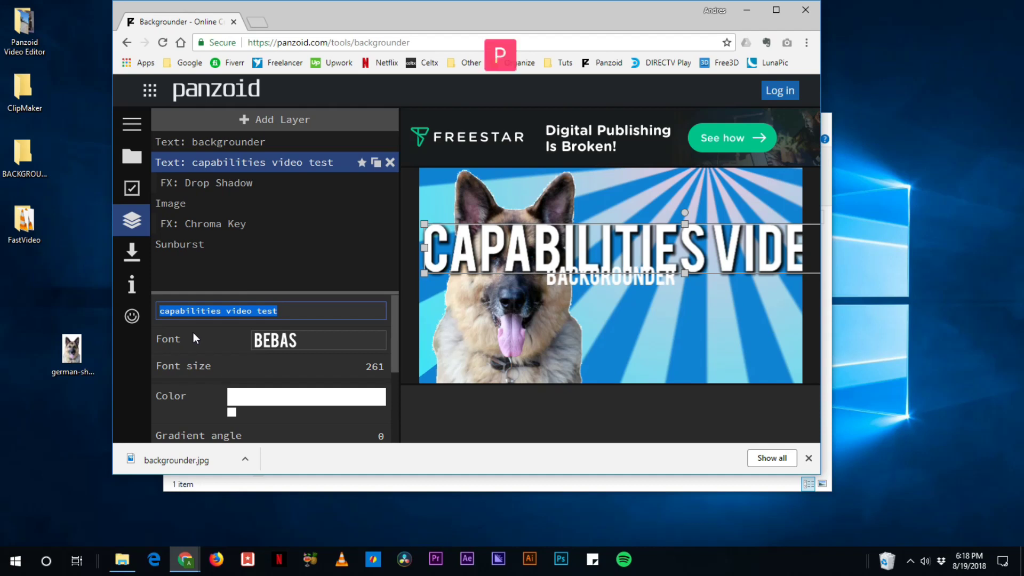
text(panzoid)
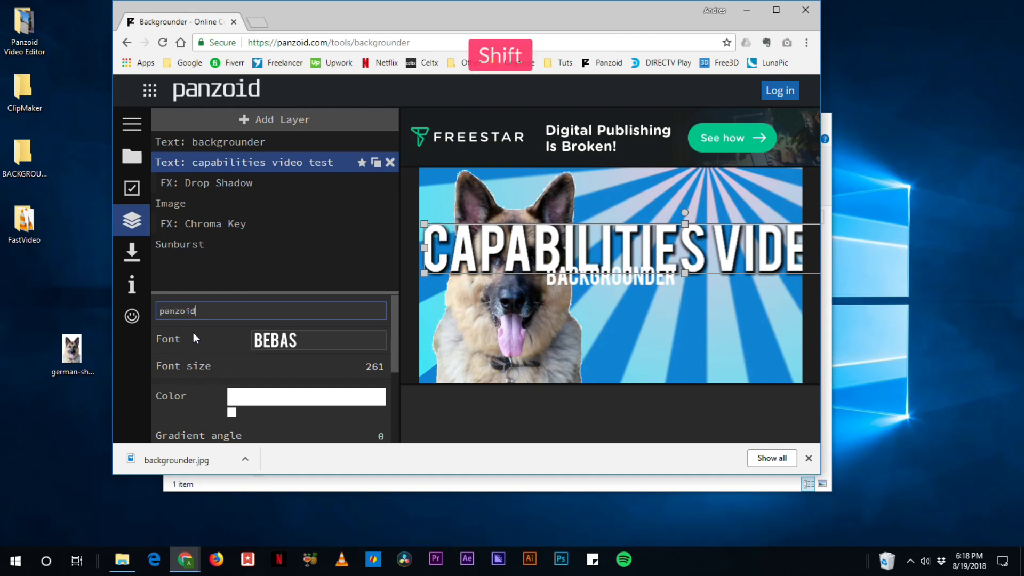
key(shift+Return)
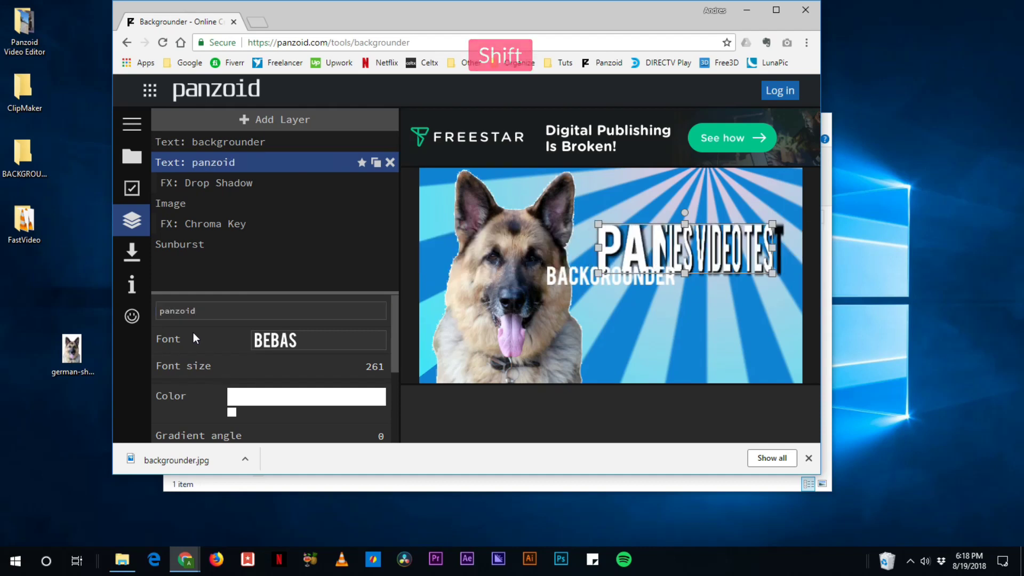
Change the backgrounder text to "capabilities video test" and move it directly beneath the panzoid title
click(204, 142)
double_click(236, 314)
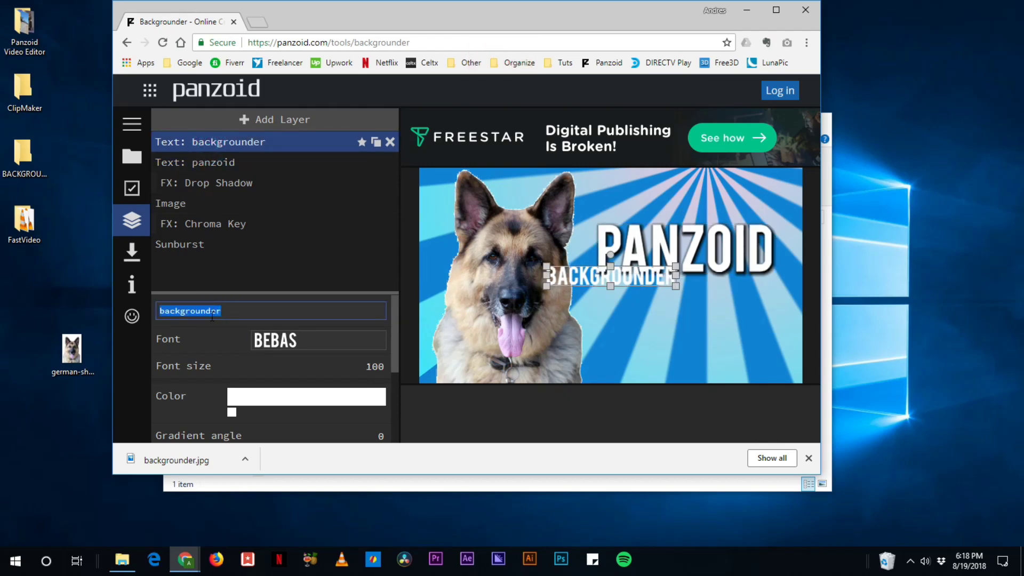
text(capabilities)
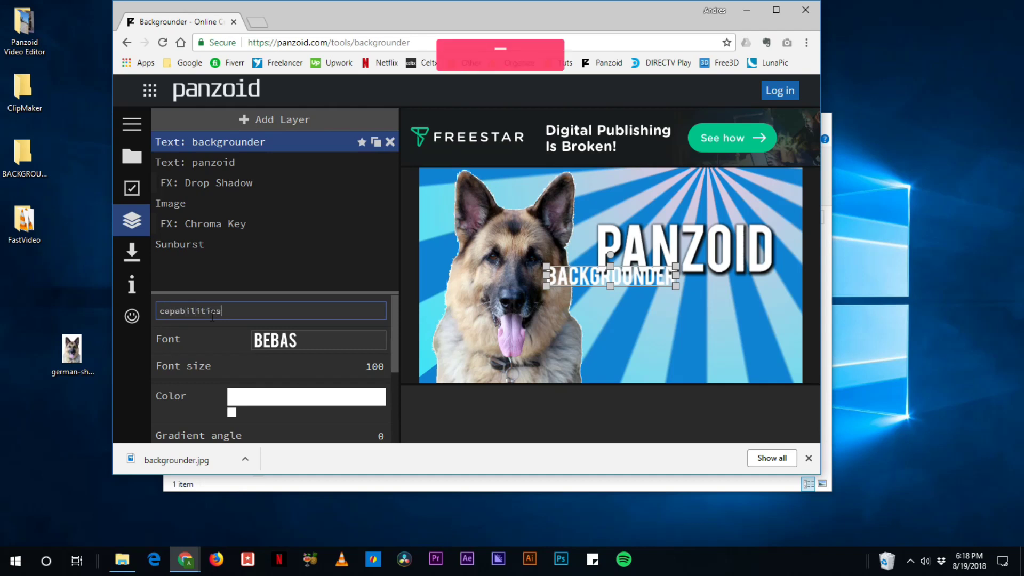
text( video test)
key(Return)
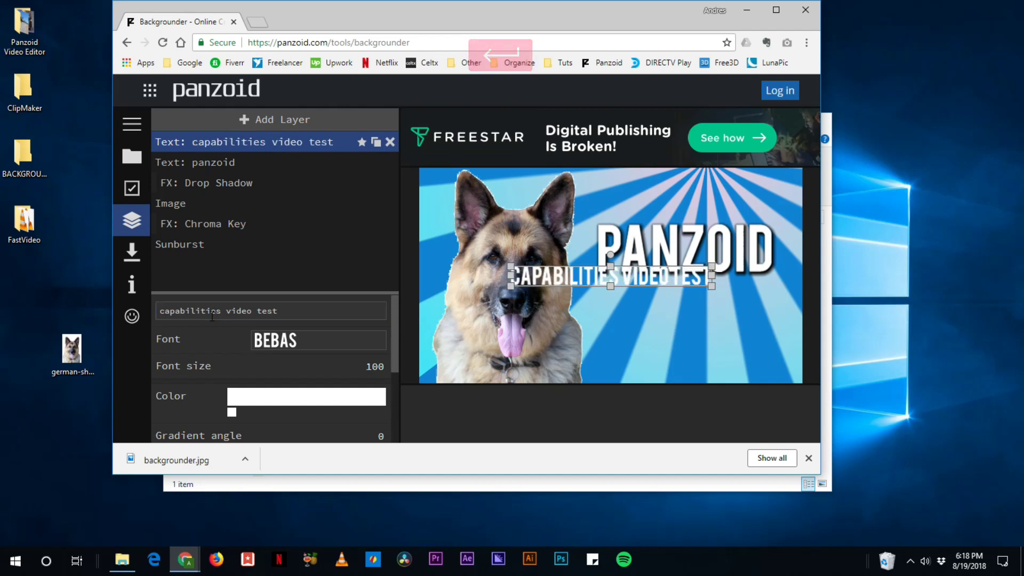
drag(566, 278, 628, 296)
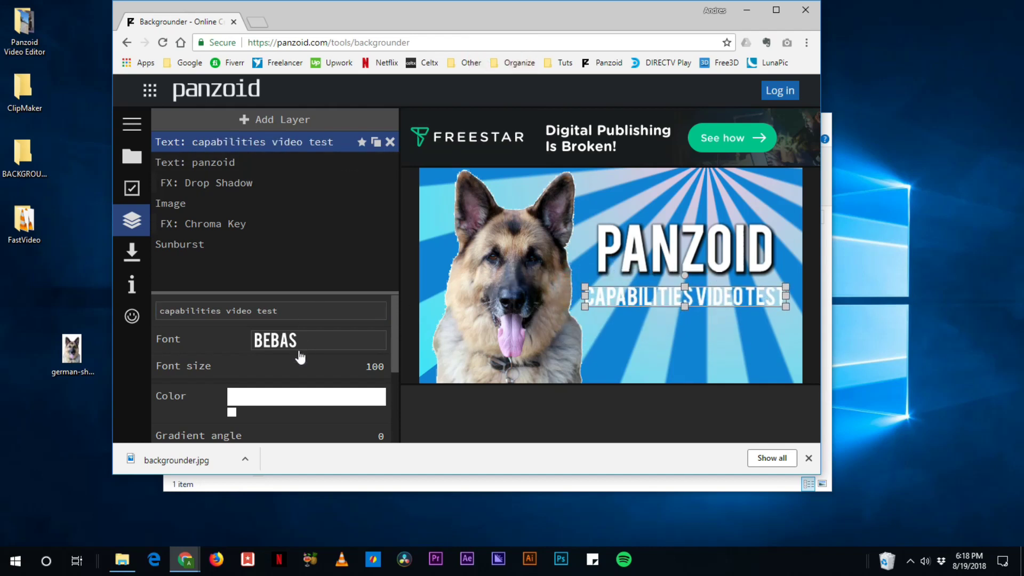
Try the another typewriter font on the capabilities video test subtitle
click(360, 346)
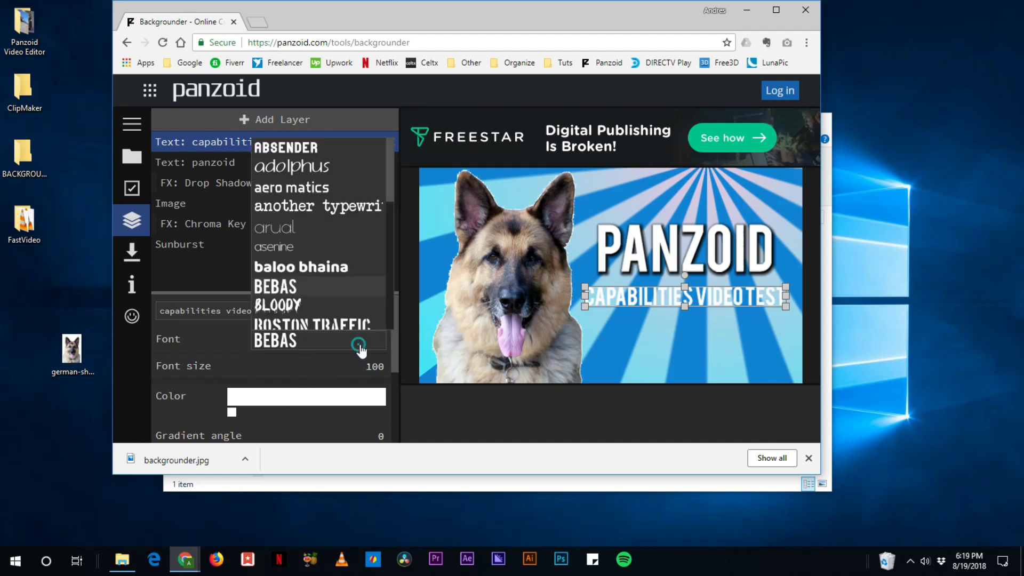
click(305, 200)
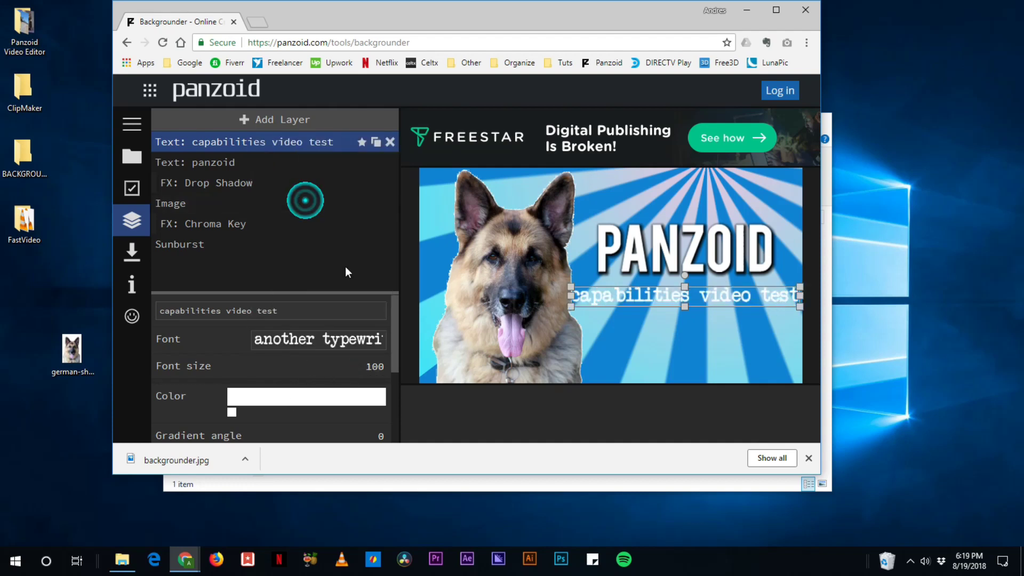
drag(650, 298, 643, 296)
Set the subtitle's font to aero matics and move the subtitle and the panzoid title close together beside the dog
click(374, 342)
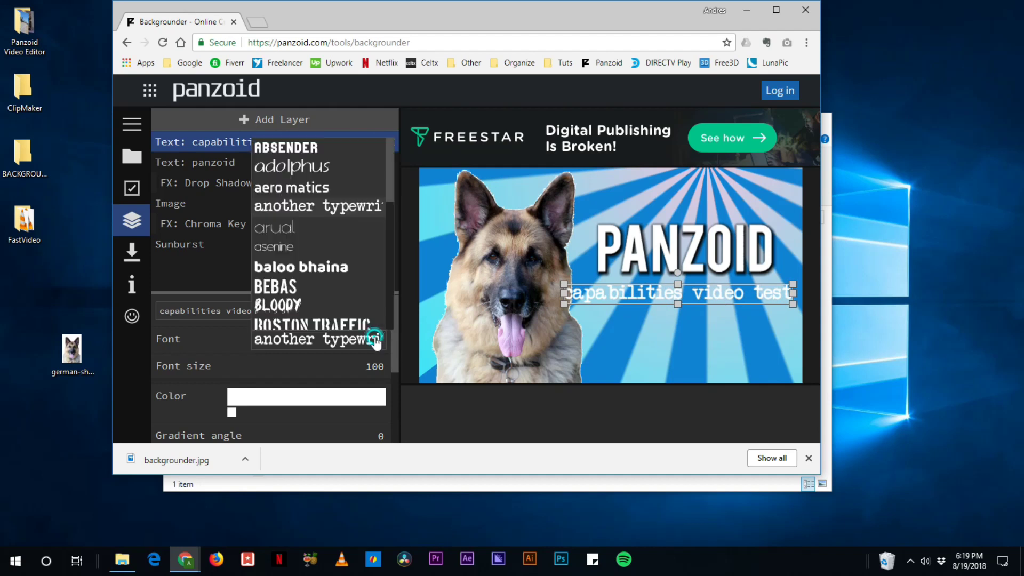
click(313, 188)
drag(621, 299, 638, 302)
drag(638, 261, 641, 301)
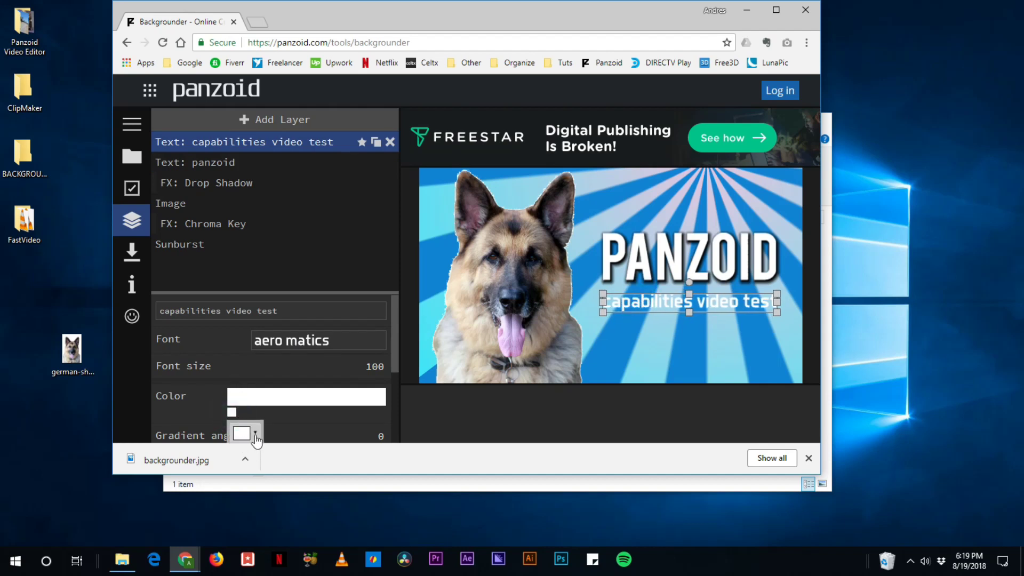
Set the capabilities video test subtitle's color to black (#000000)
click(244, 433)
click(256, 278)
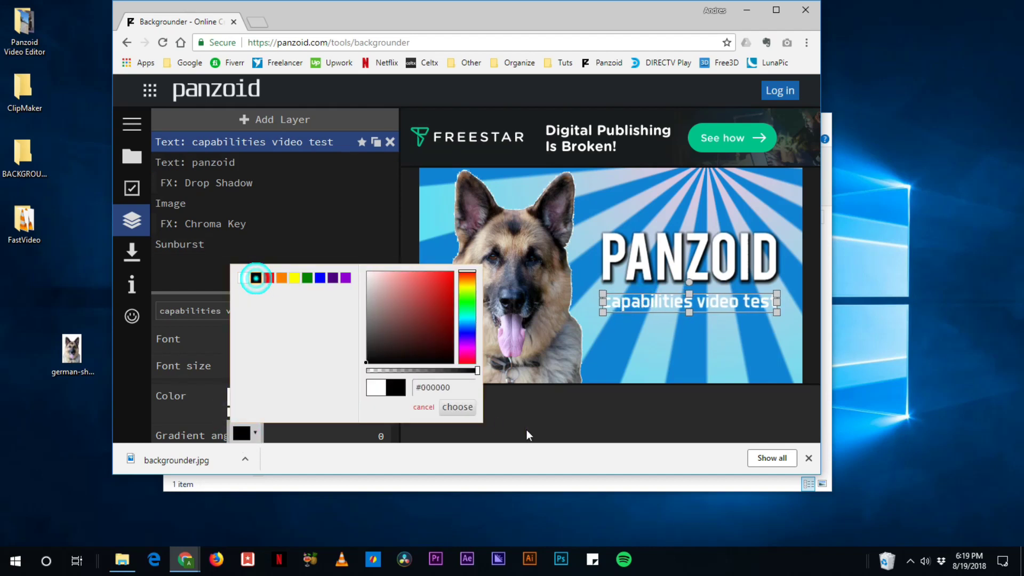
click(449, 408)
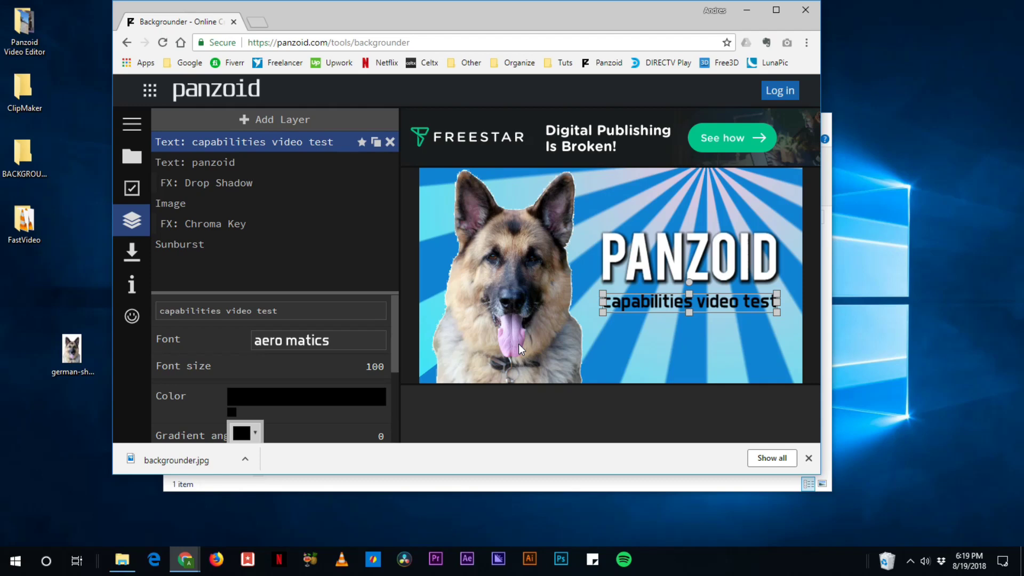
Switch to GIMP 2.10.4 and load the german-shepherd-dog-portrait.jpg picture from the desktop into it
click(15, 560)
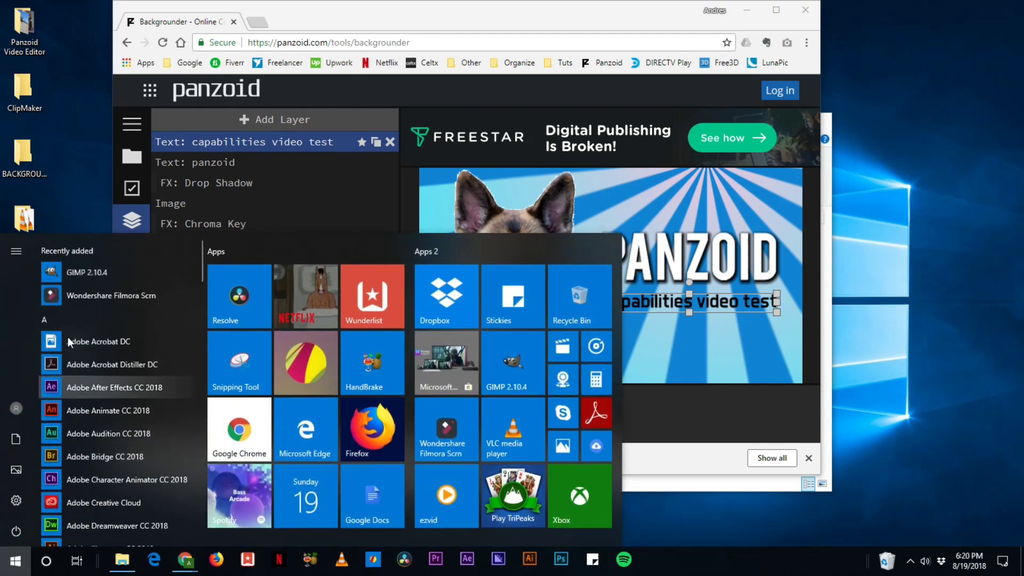
click(97, 276)
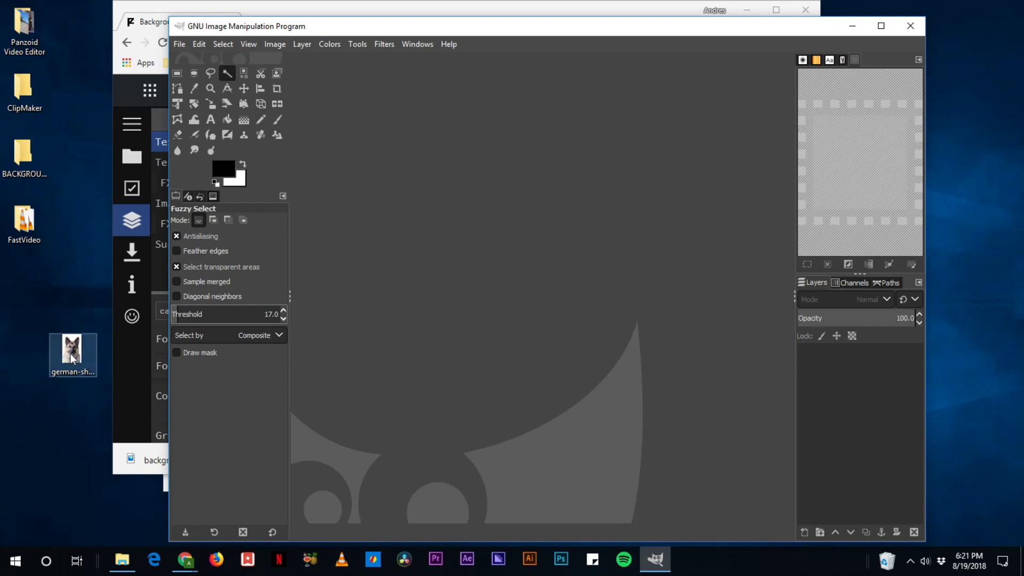
drag(71, 350, 498, 395)
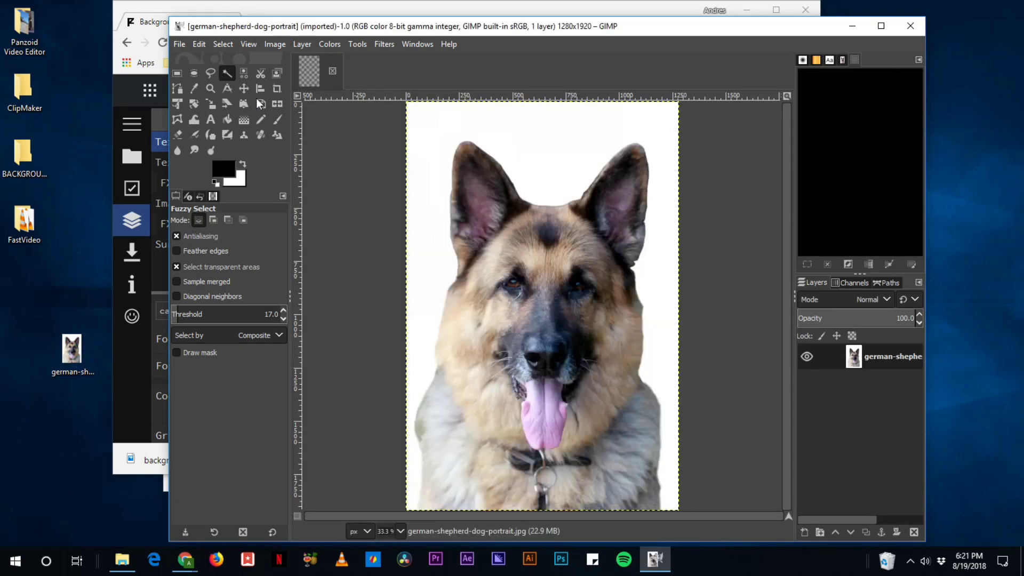
Select the white background around the dog with Fuzzy Select and invert the selection
click(227, 72)
click(436, 133)
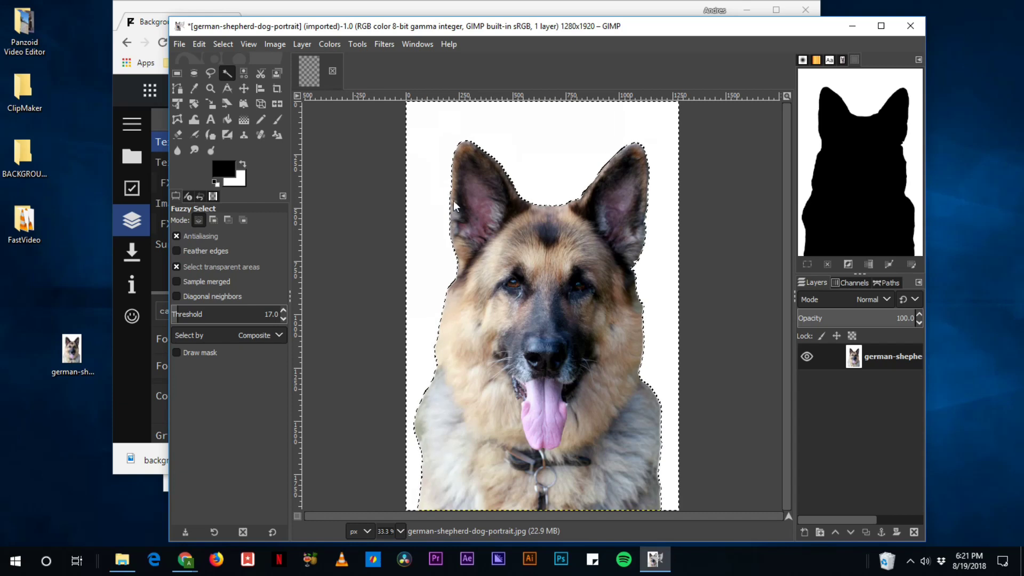
click(223, 44)
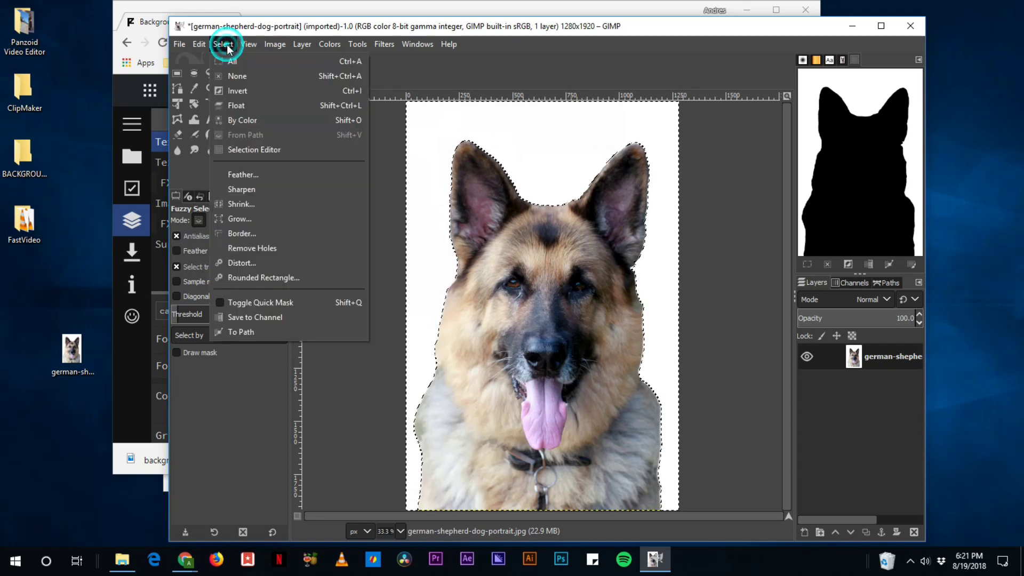
click(258, 90)
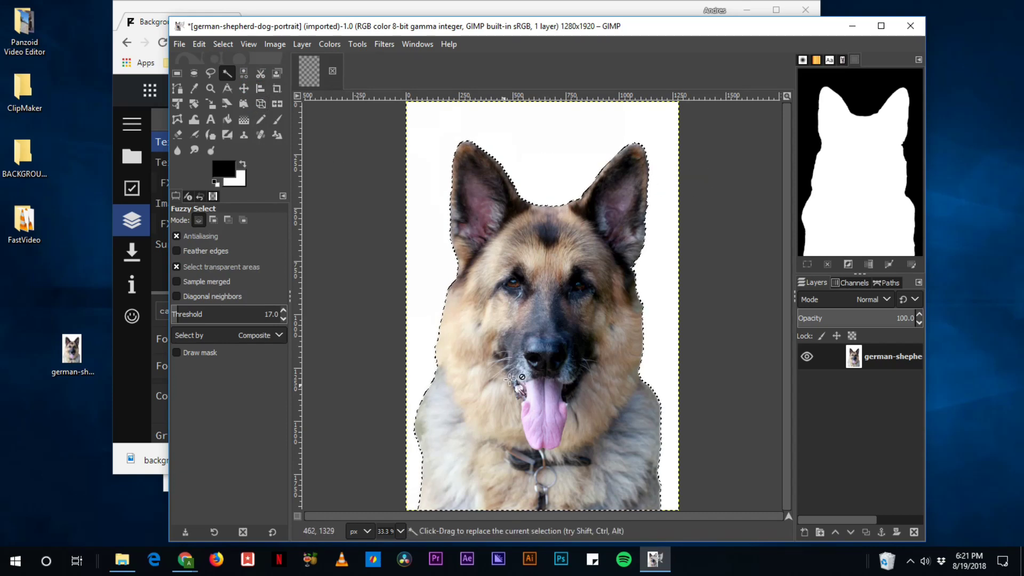
Add a layer mask initialized to the selection to the dog layer
right_click(877, 357)
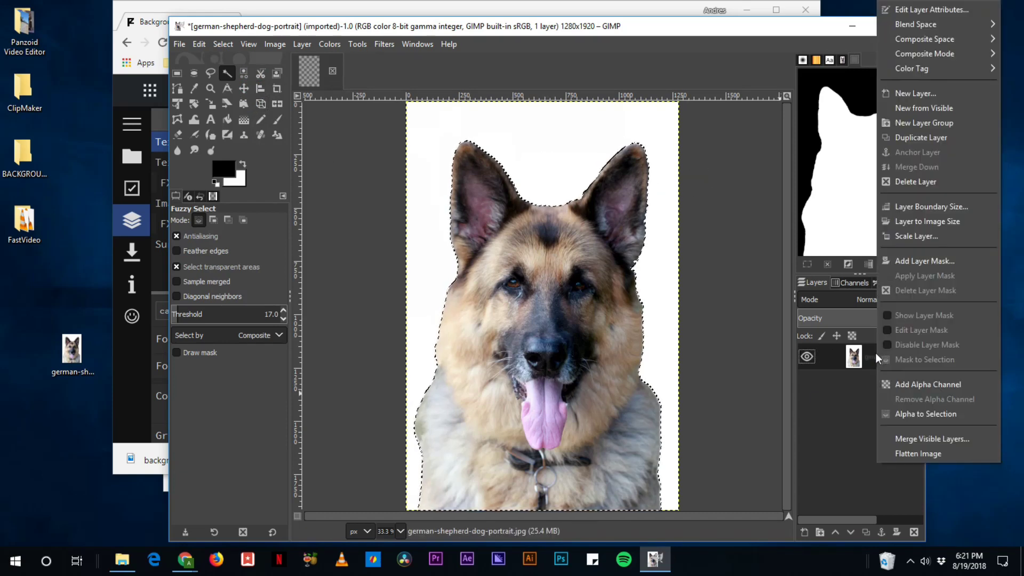
click(924, 261)
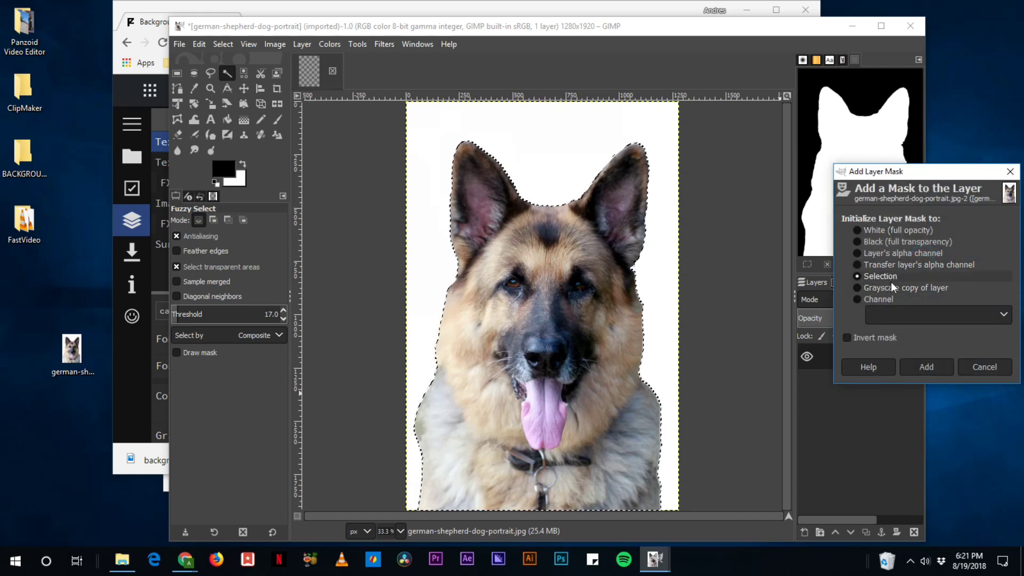
click(926, 367)
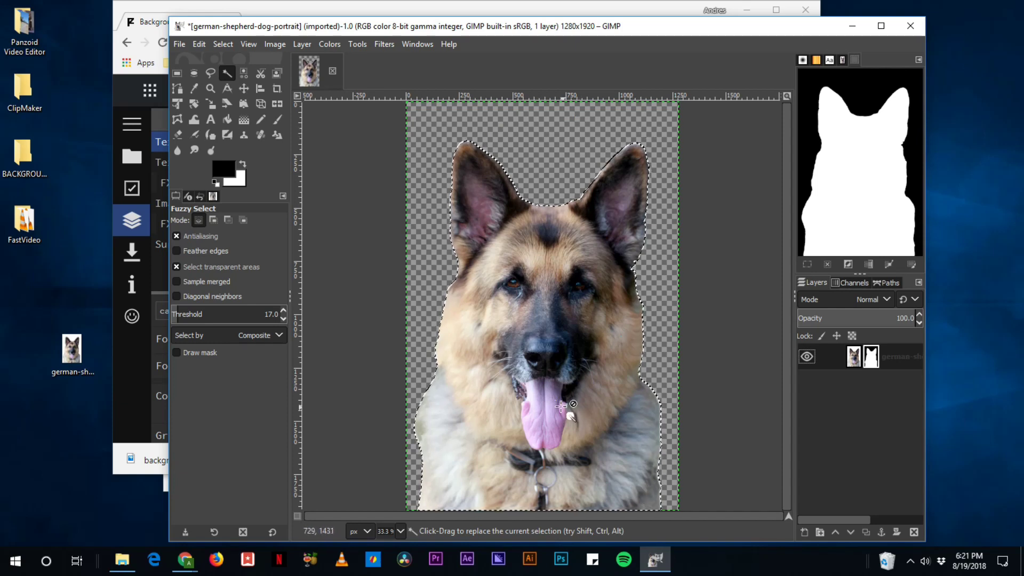
Start exporting the masked dog image and choose PNG image (*.png) as the file type
click(179, 44)
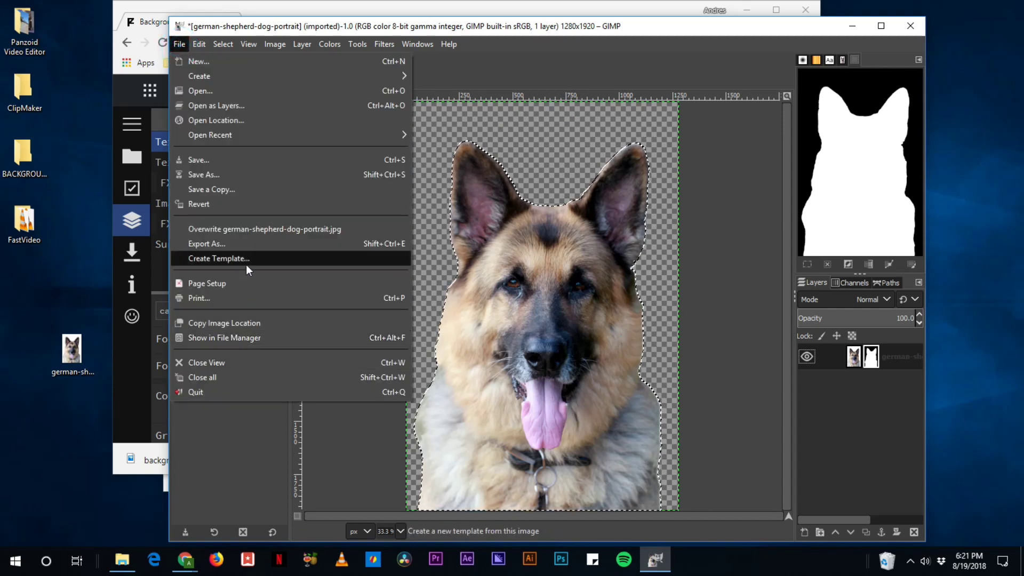
click(240, 247)
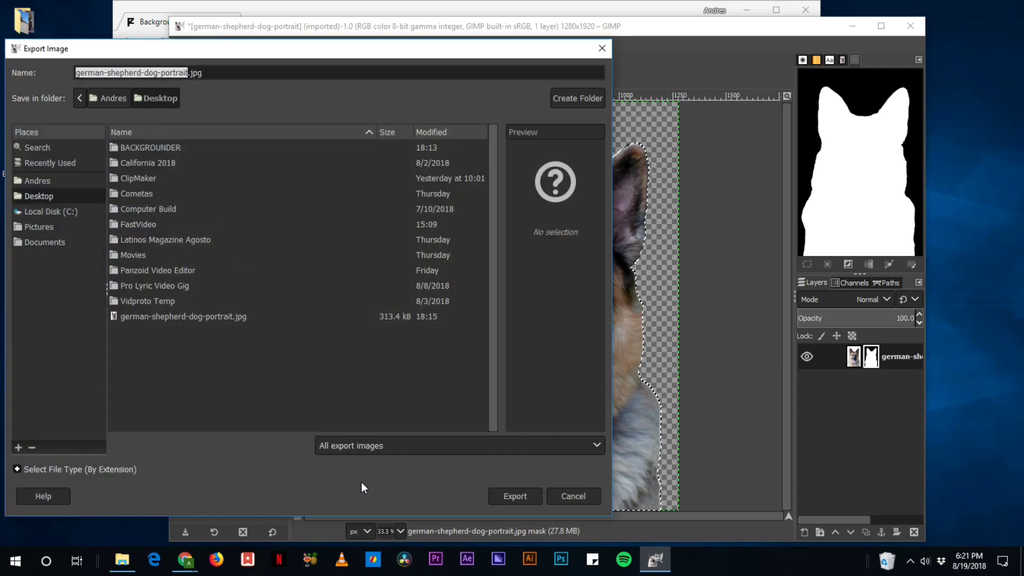
click(373, 446)
scroll(362, 459, down, 5)
scroll(363, 463, down, 5)
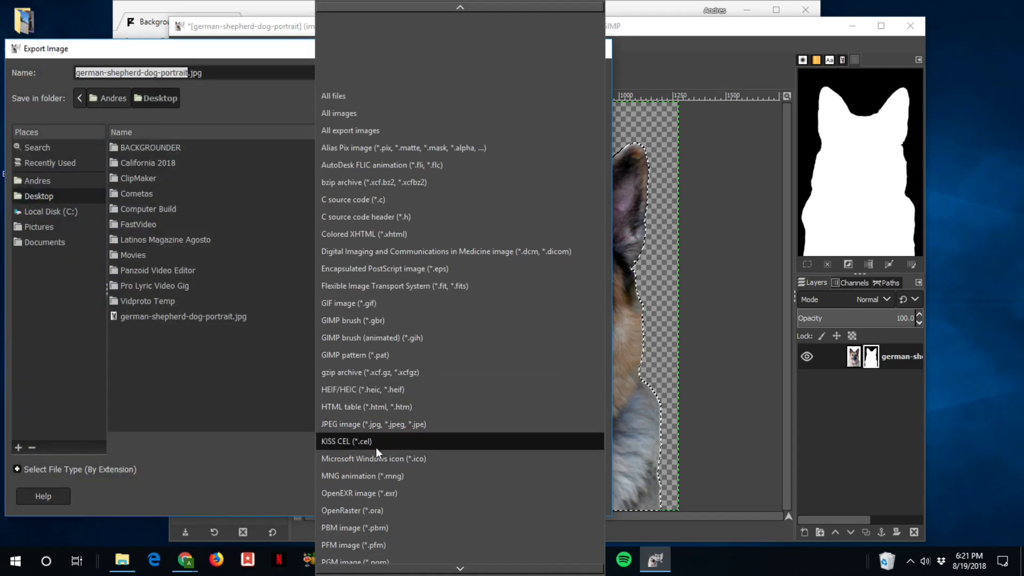
scroll(382, 549, down, 2)
scroll(377, 538, down, 2)
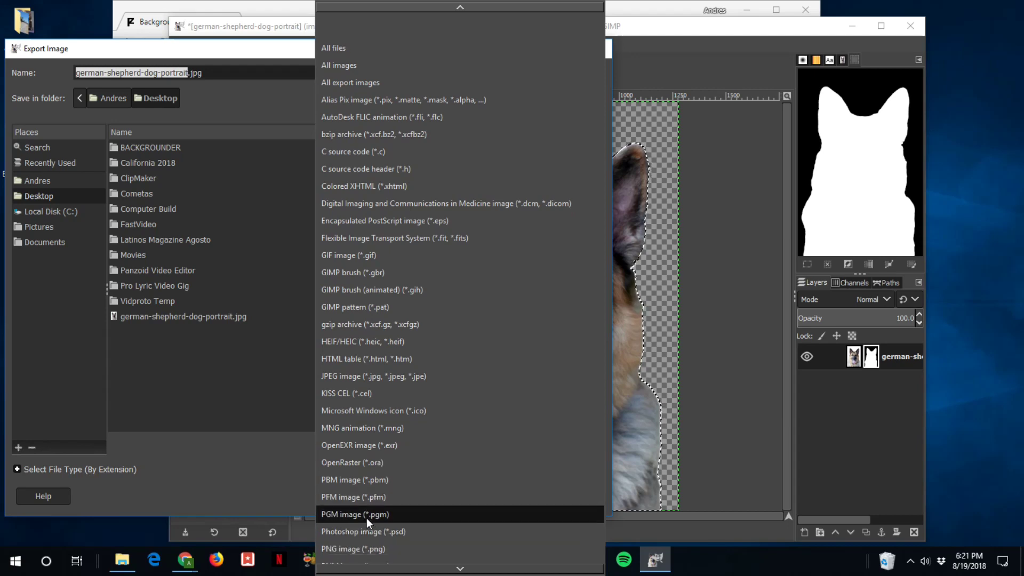
click(385, 542)
Name the file german-shepherd-dog-portrait.png and export it to the Desktop with the default PNG options
click(217, 72)
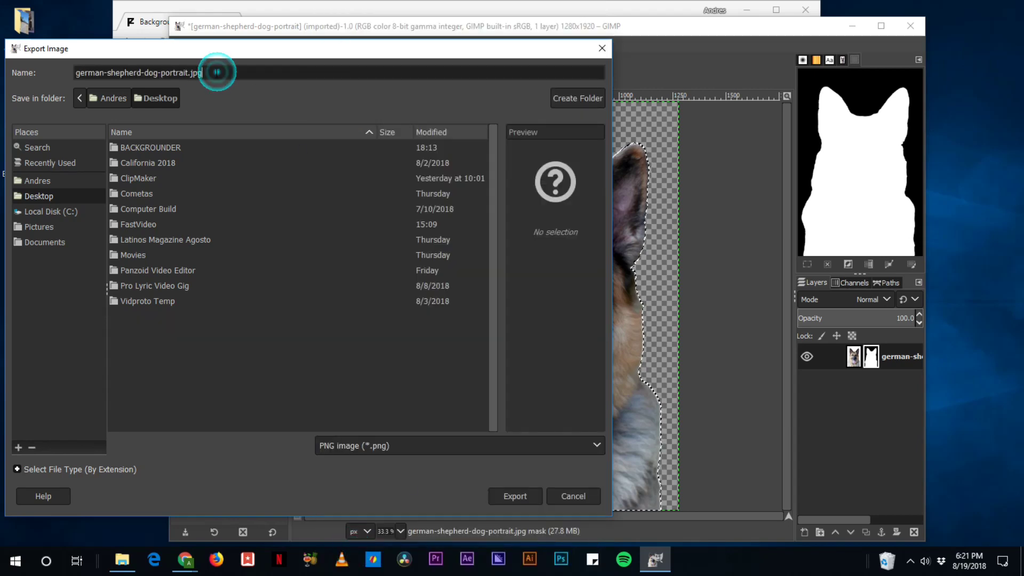
key(BackSpace)
key(BackSpace)
key(BackSpace)
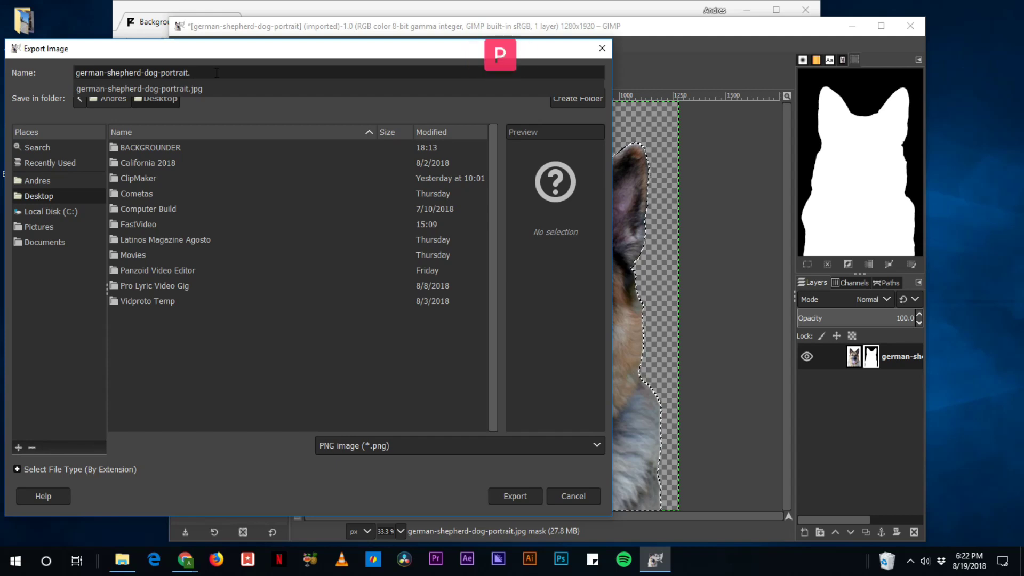
text(png)
key(Return)
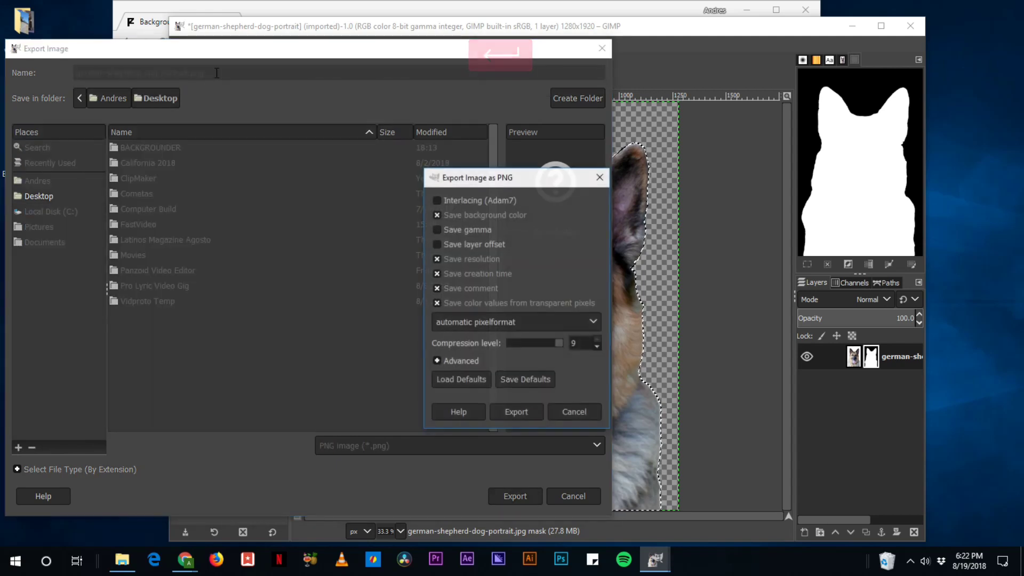
click(536, 416)
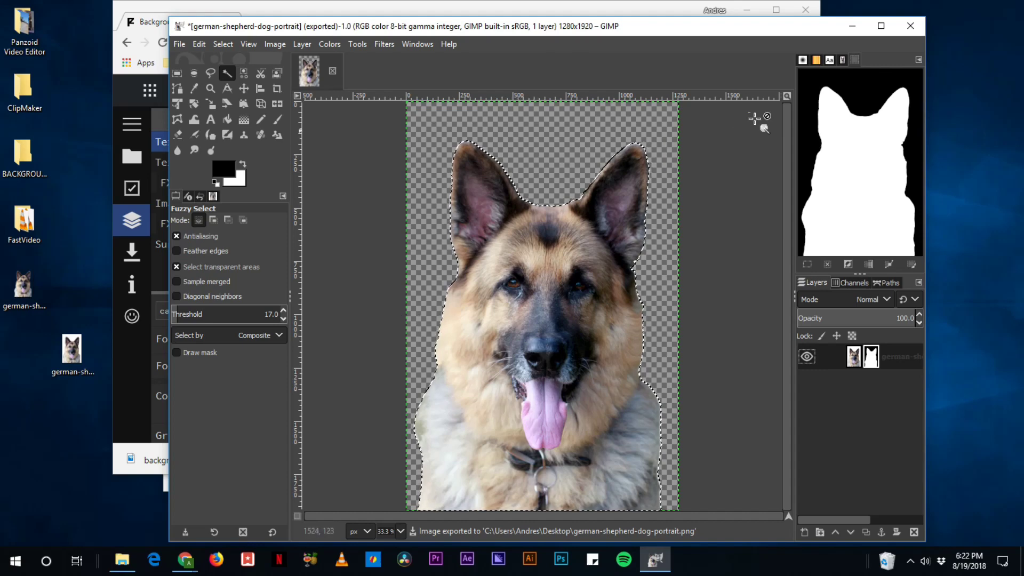
Quit GIMP without saving the changes and, in Panzoid Backgrounder, delete the old chroma-keyed dog image layer
click(911, 27)
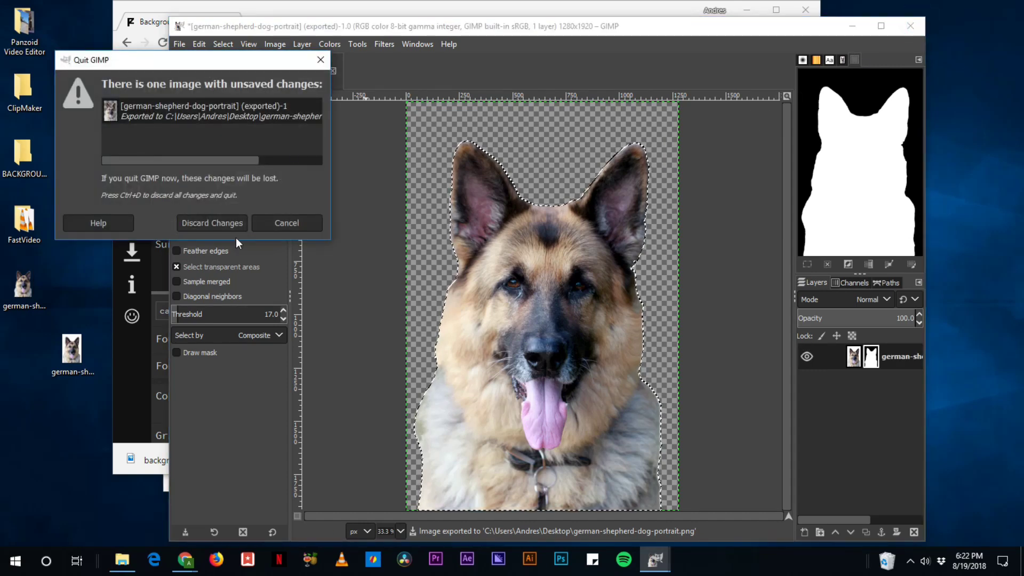
click(211, 224)
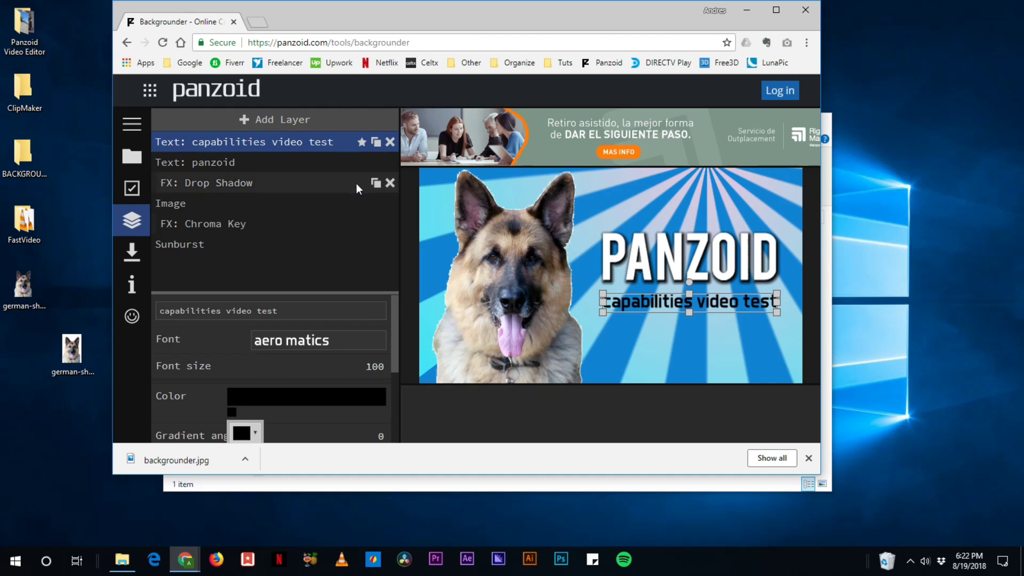
click(477, 283)
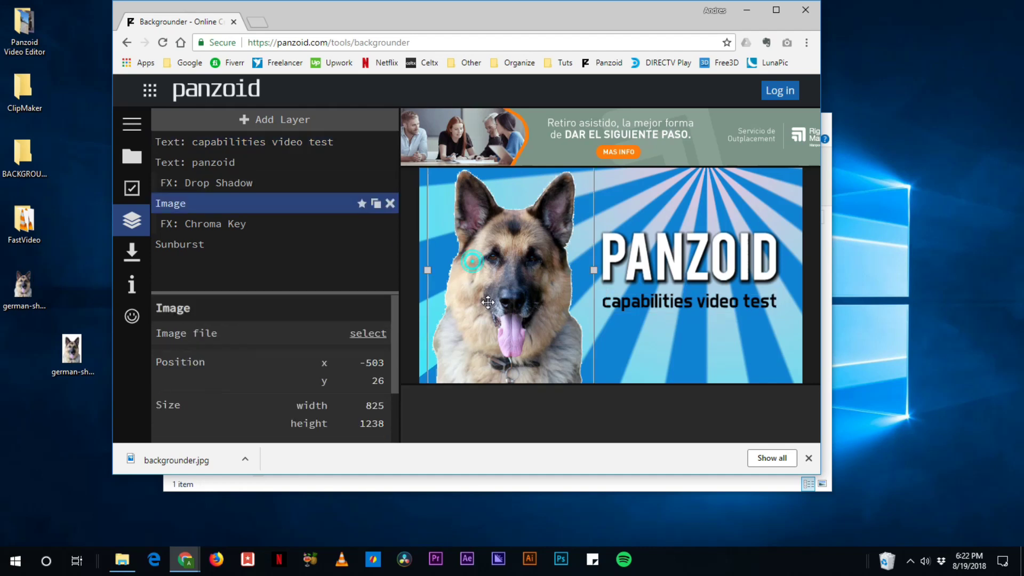
click(390, 203)
Add an image layer using the cut-out german-shepherd-dog-portrait PNG from the Desktop
click(276, 121)
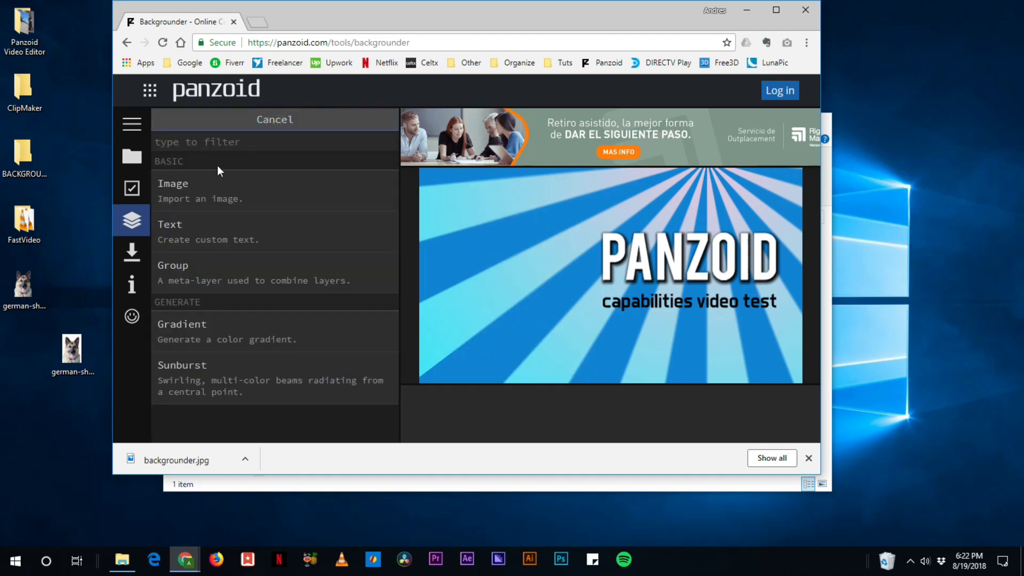
click(217, 199)
click(400, 248)
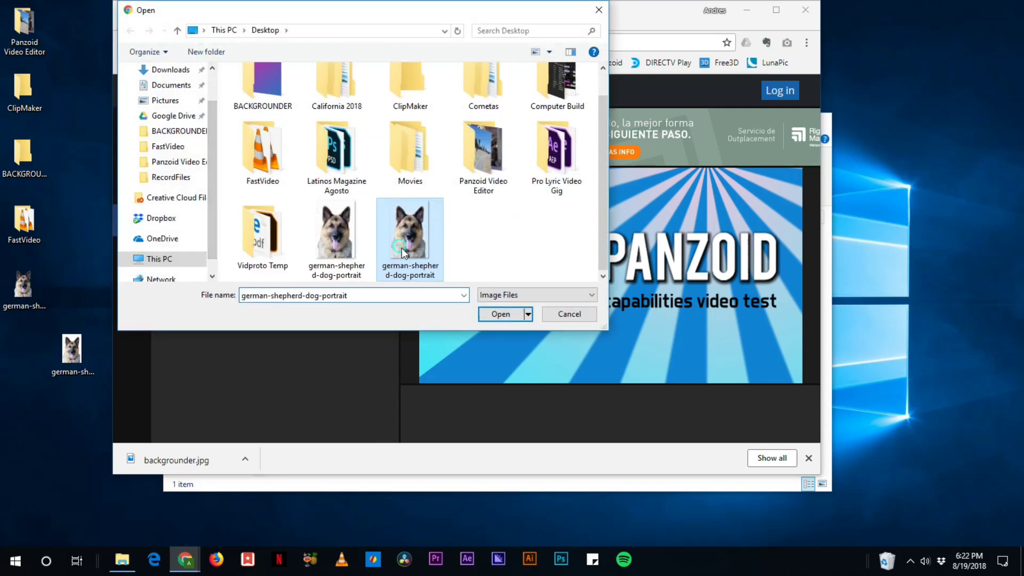
click(502, 314)
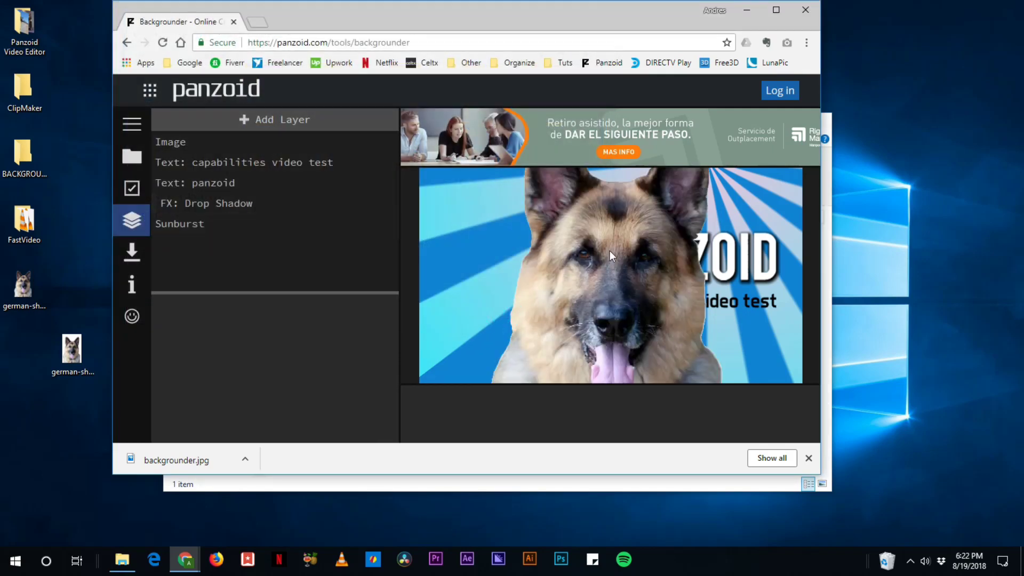
Scale the dog image proportionally to about 829 × 1244 and place it beside the titles at about x -481, y 32
drag(565, 308, 587, 255)
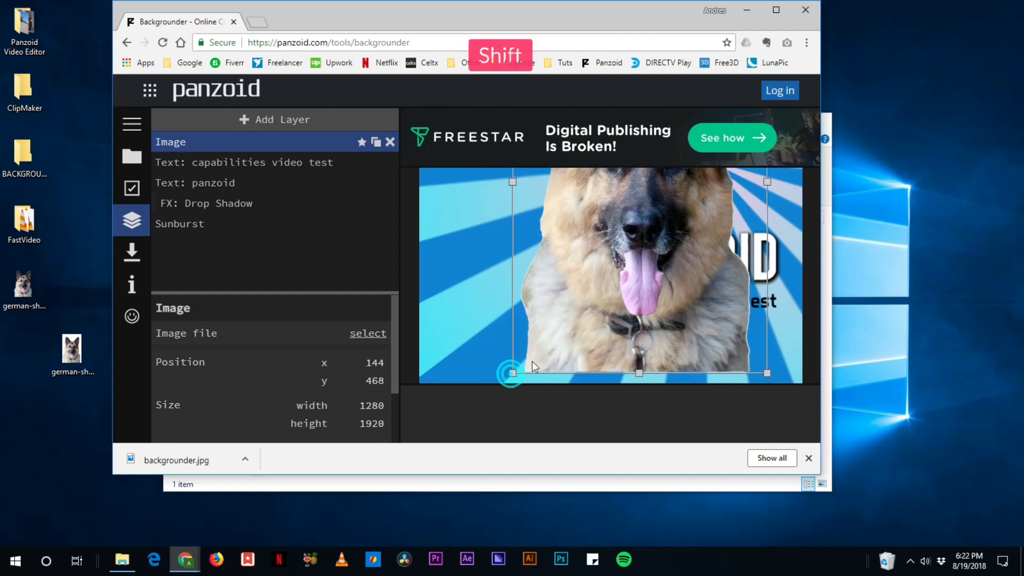
drag(506, 375, 557, 310)
drag(605, 269, 477, 359)
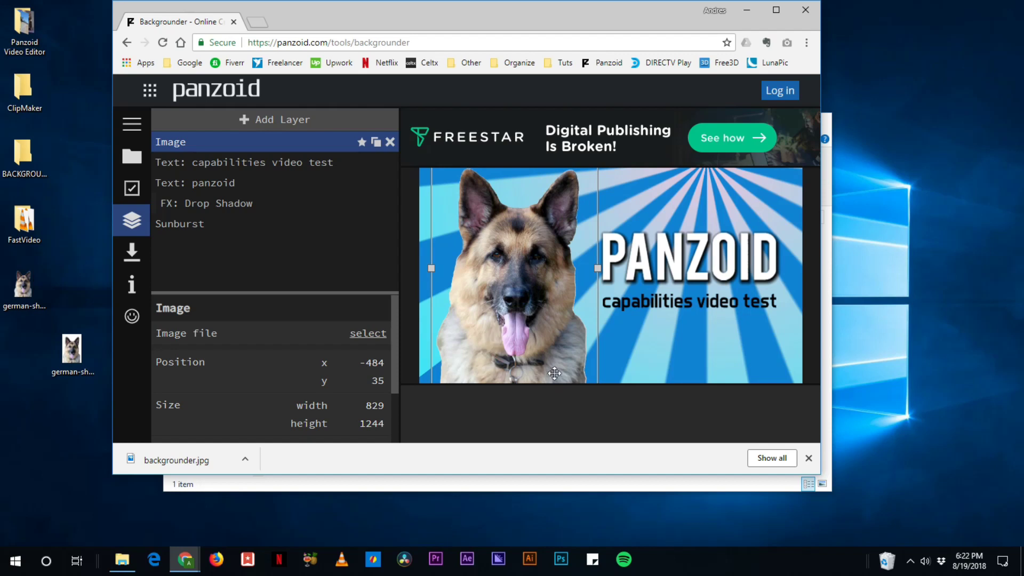
drag(521, 309, 523, 307)
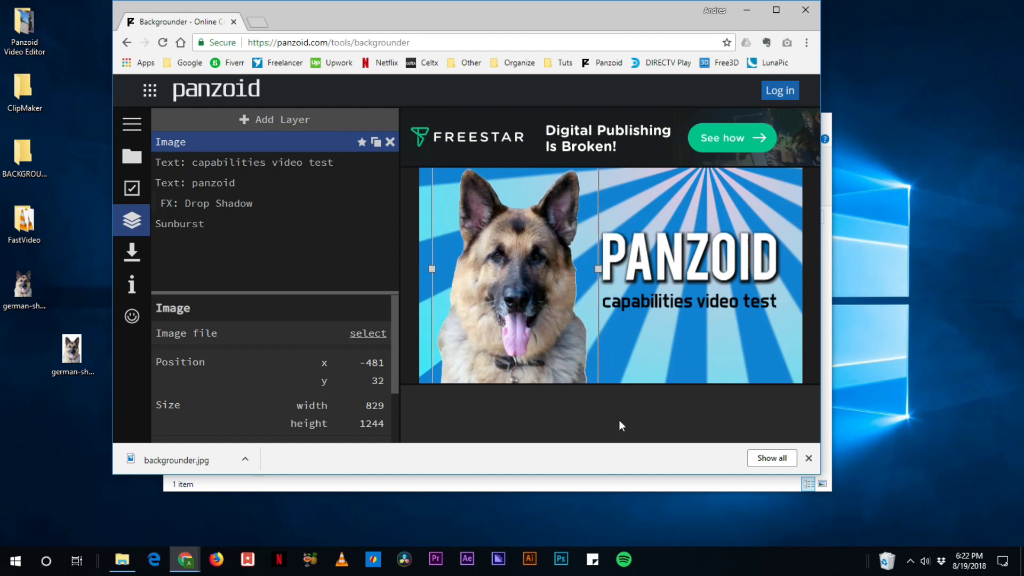
Render the thumbnail as a jpg at quality 1.00 and download it
click(138, 256)
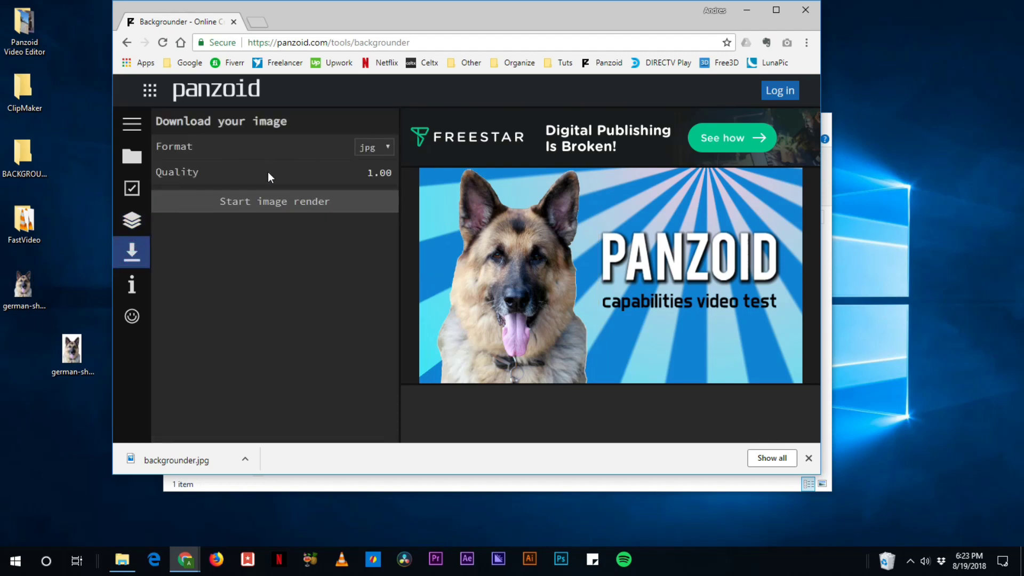
click(277, 204)
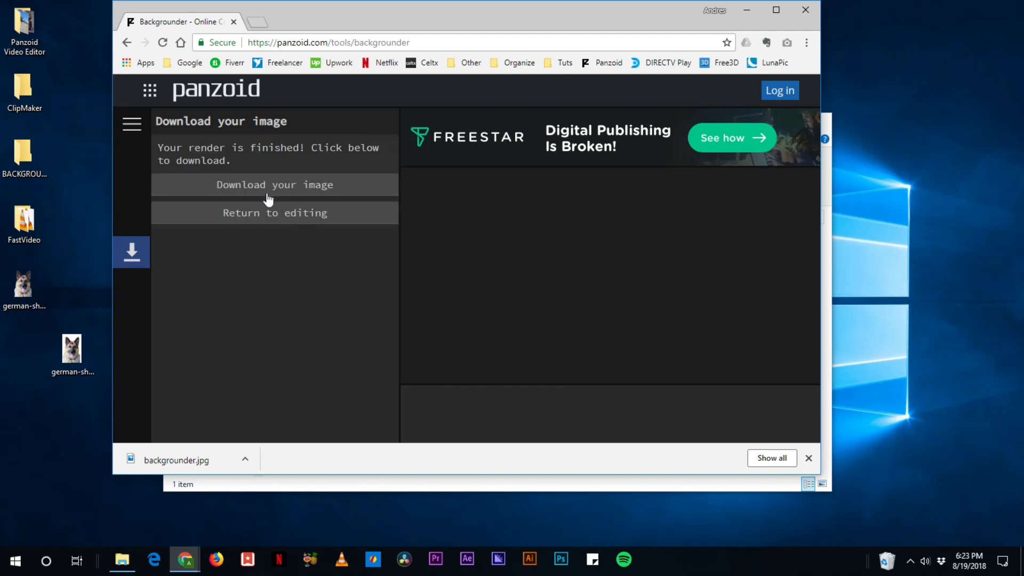
click(291, 193)
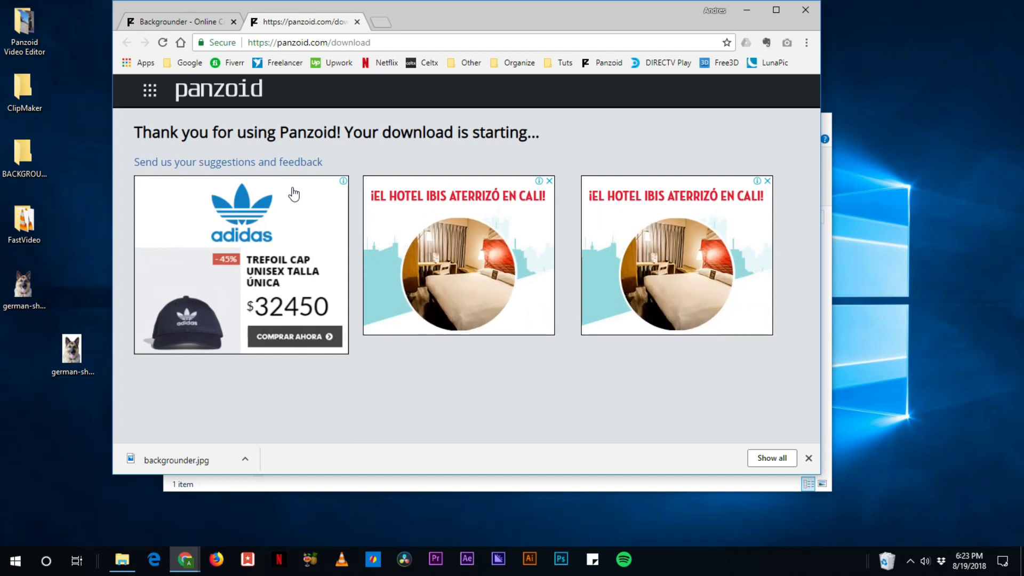
View the downloaded backgrounder image from the Downloads folder to check the thumbnail, and close it
click(324, 486)
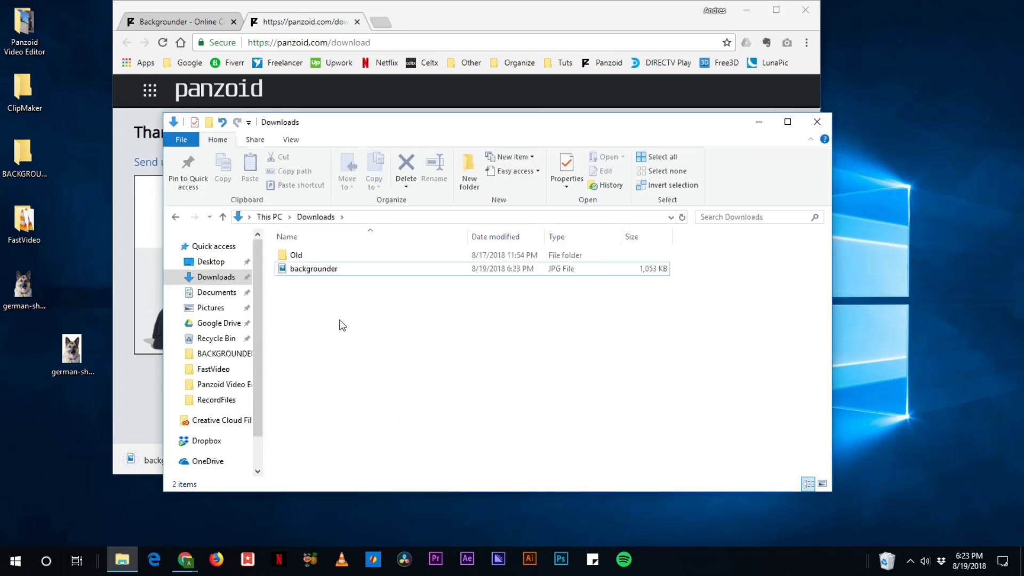
double_click(313, 269)
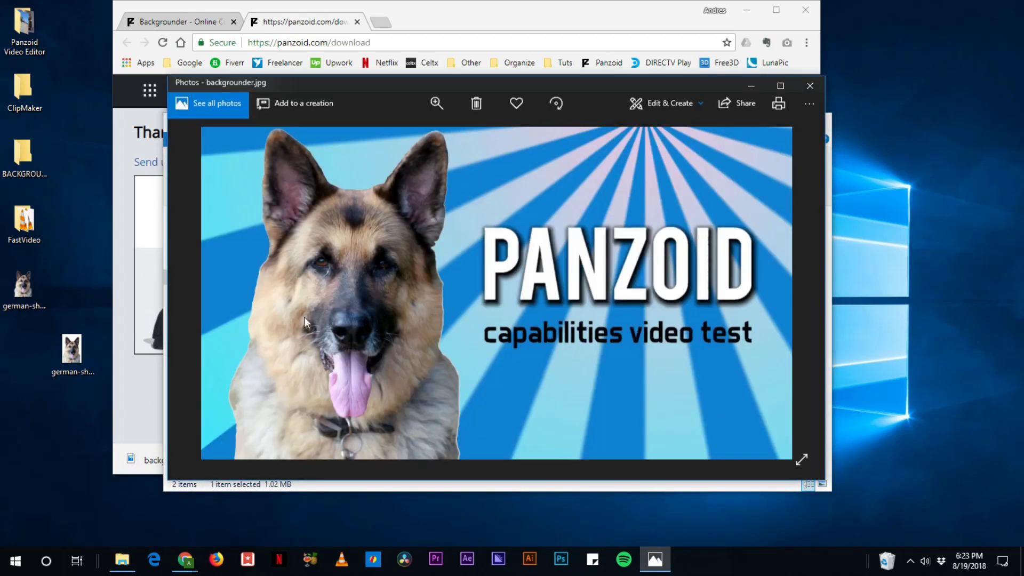
click(818, 90)
Rename the downloaded backgrounder file as thumbnail and move it into the BACKGROUNDER folder on the desktop
click(322, 269)
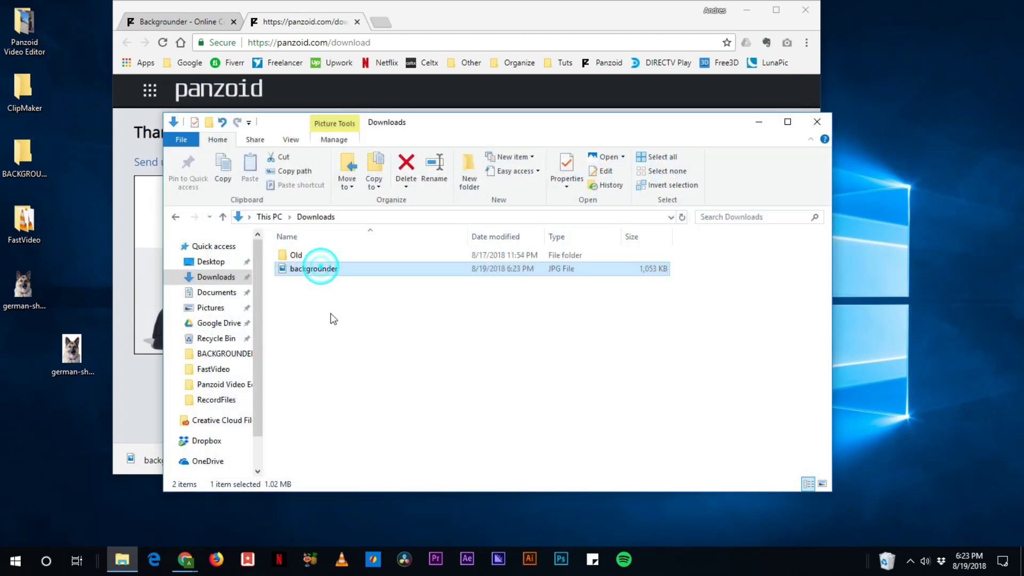
text(thu)
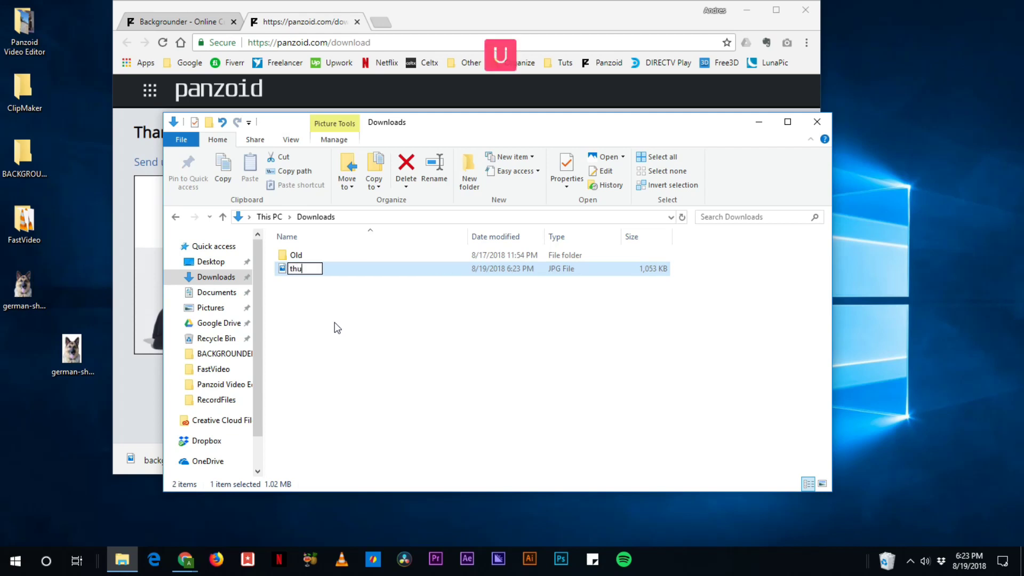
text(mbnail)
key(Return)
drag(310, 269, 23, 155)
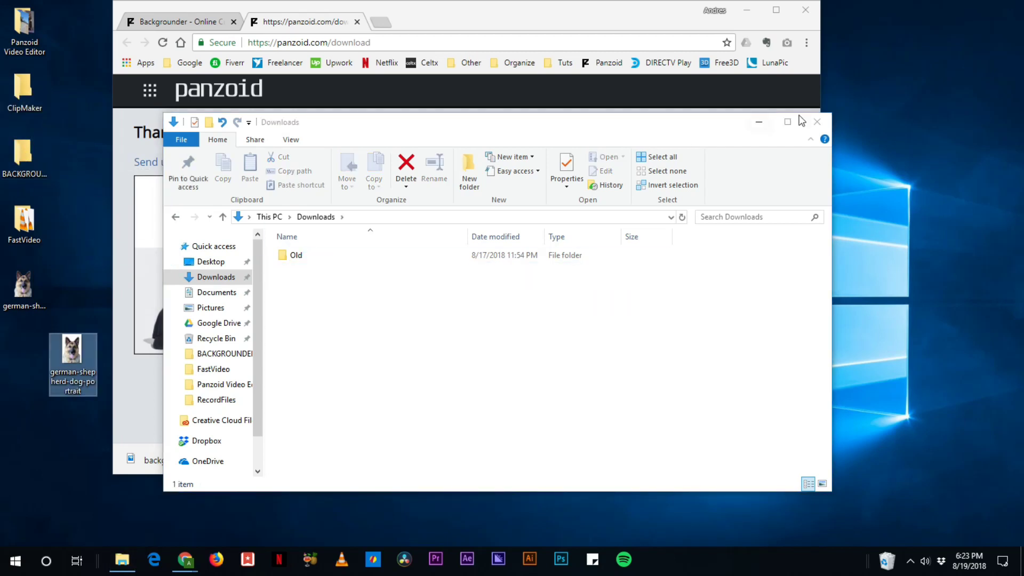
Close the download page in Chrome, return to editing the thumbnail and open the project options
click(600, 27)
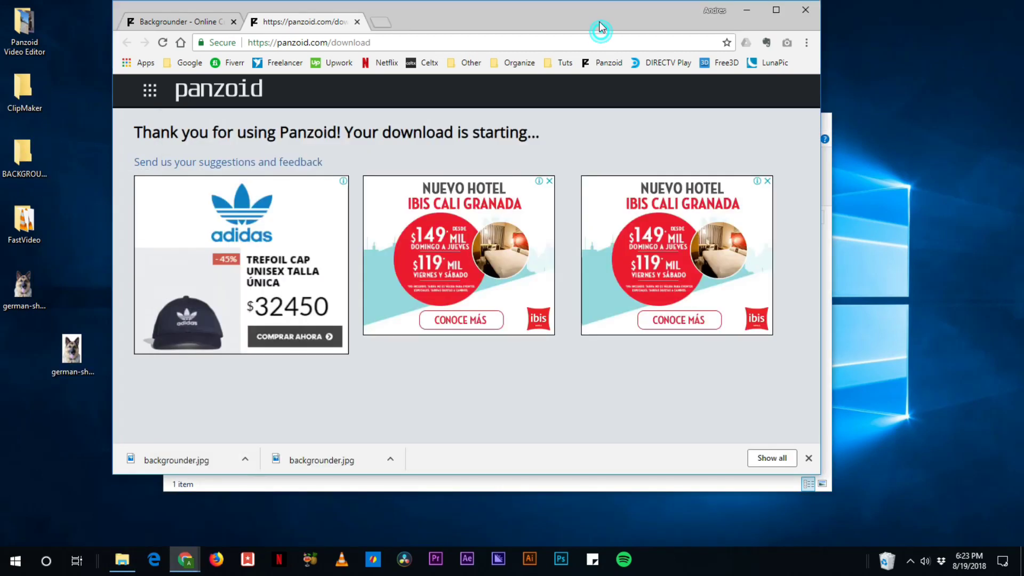
click(357, 22)
click(304, 214)
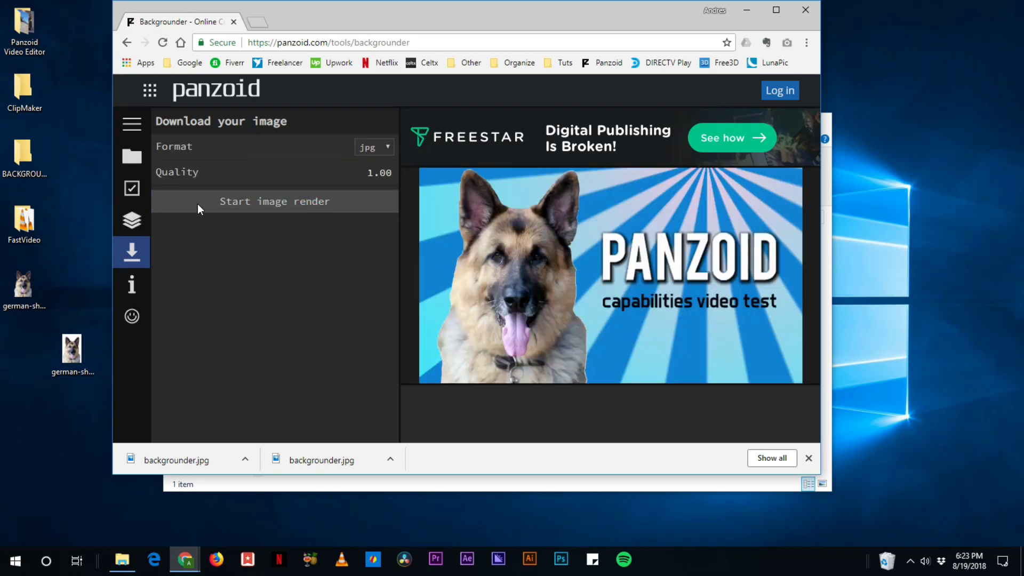
click(132, 158)
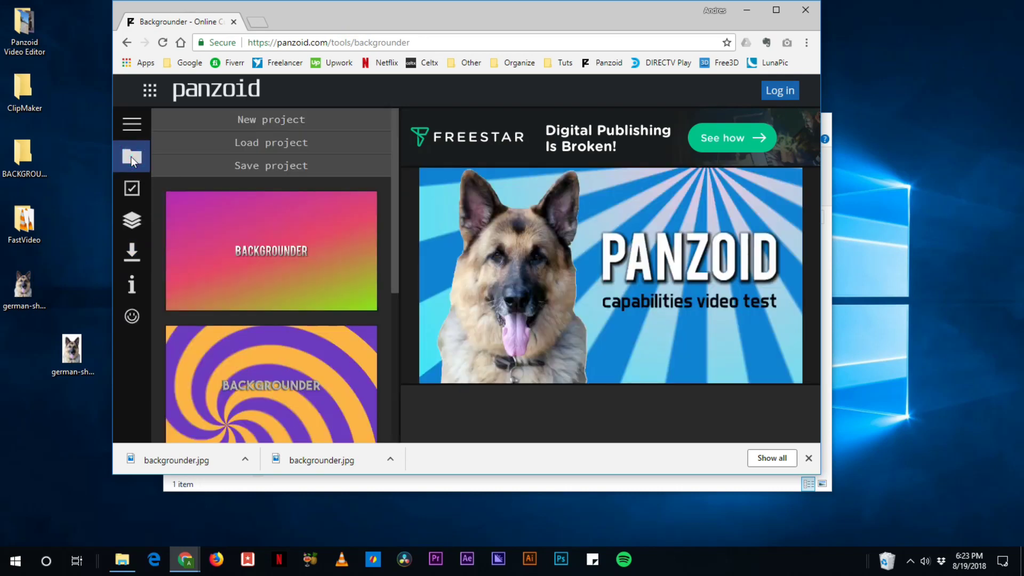